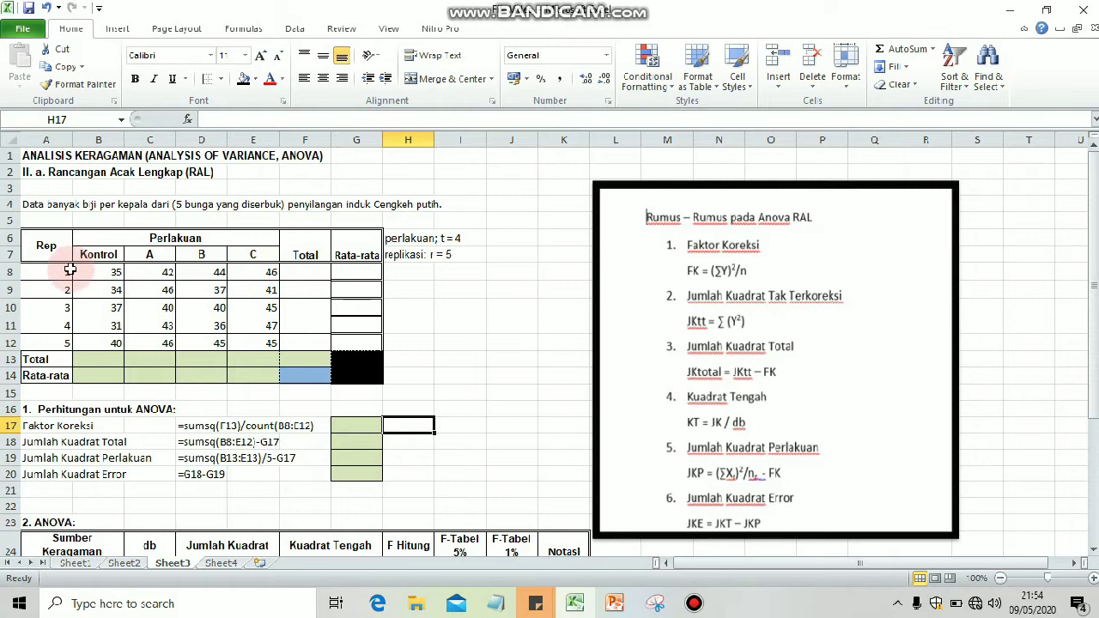
Sum B8:E8 in the first replication's Total cell F8 and fill the formula down to F12
click(327, 274)
text(=)
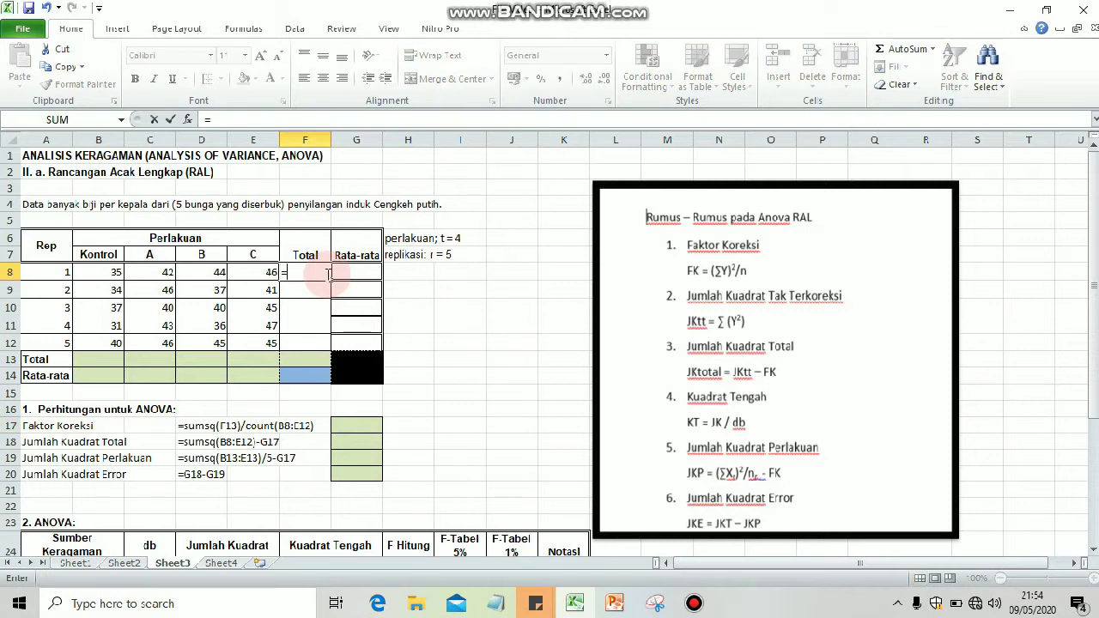
text(sum)
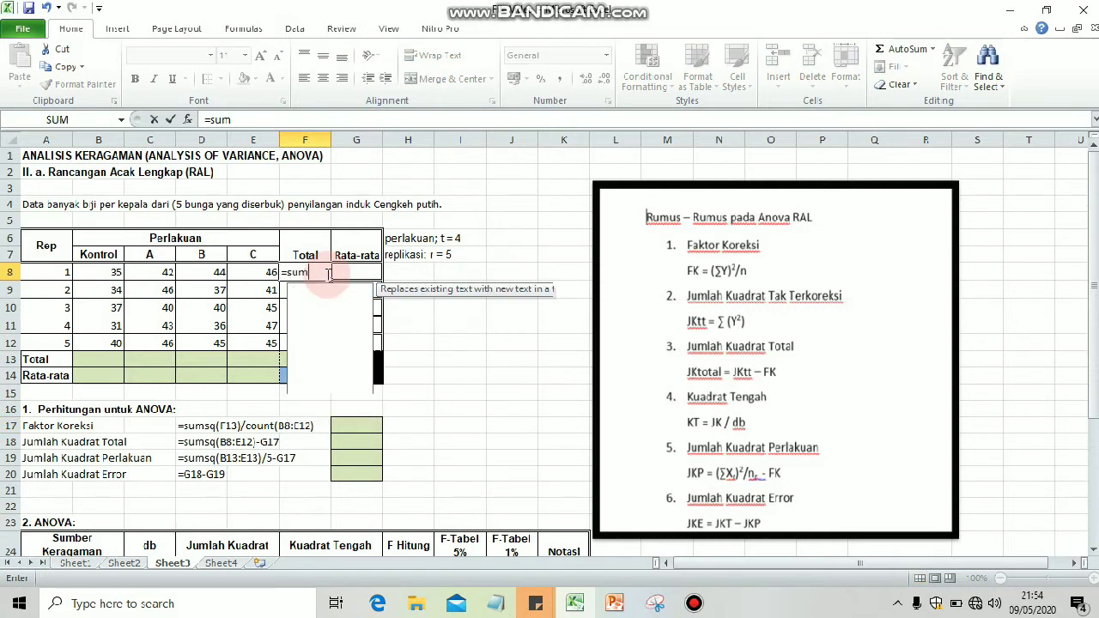
text(()
drag(97, 273, 243, 275)
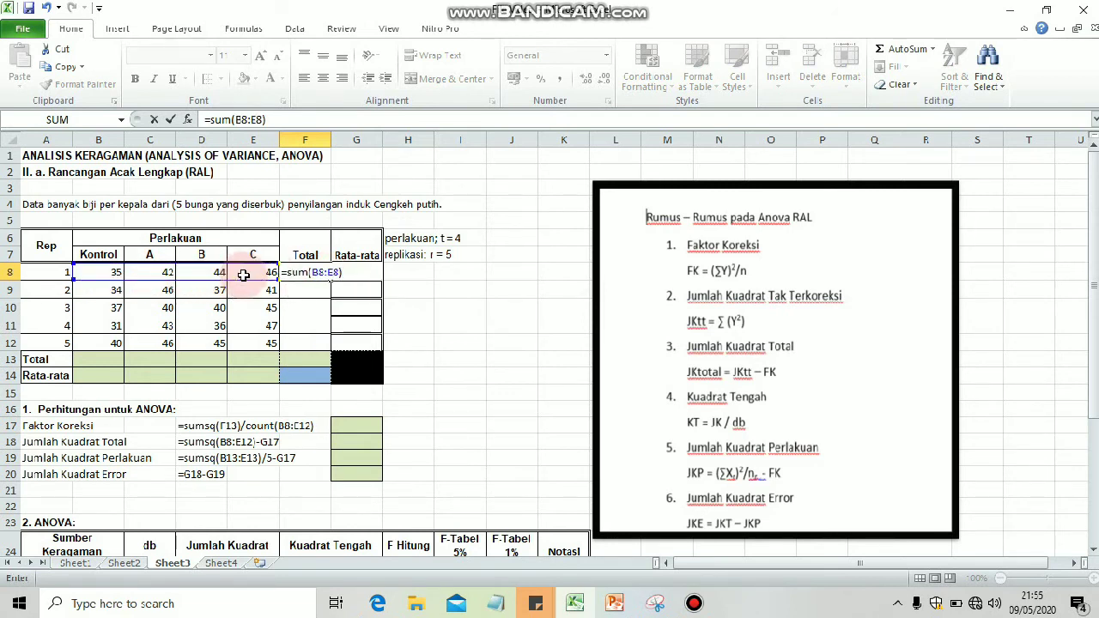
key(Return)
click(320, 271)
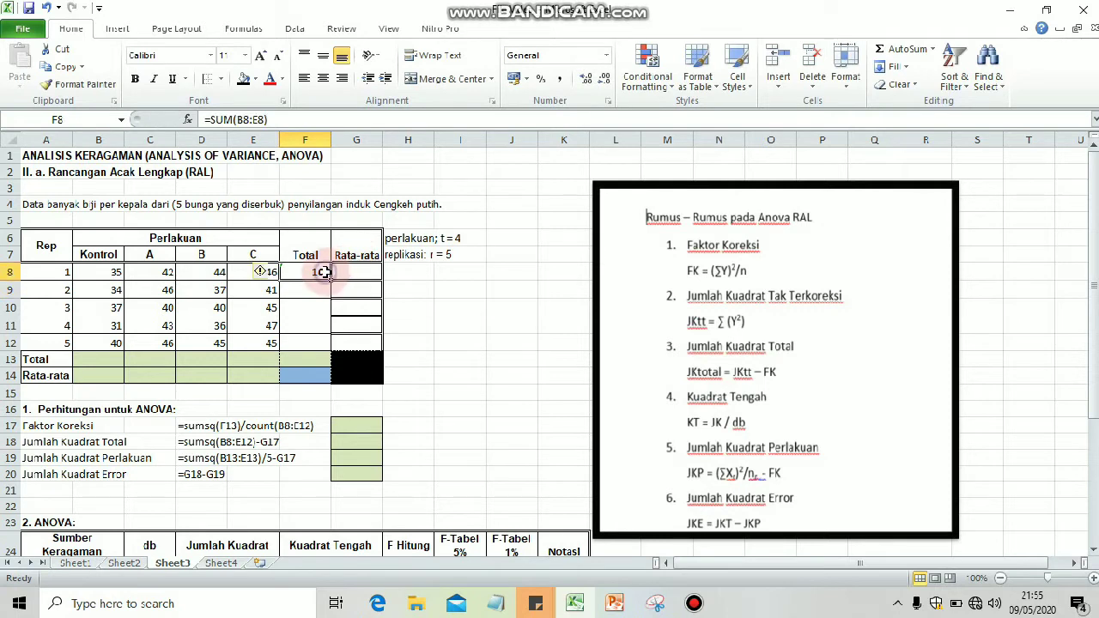
drag(330, 281, 332, 346)
Average B8:E8 in the first replication's Rata-rata cell G8 and fill the formula down to G12
click(343, 272)
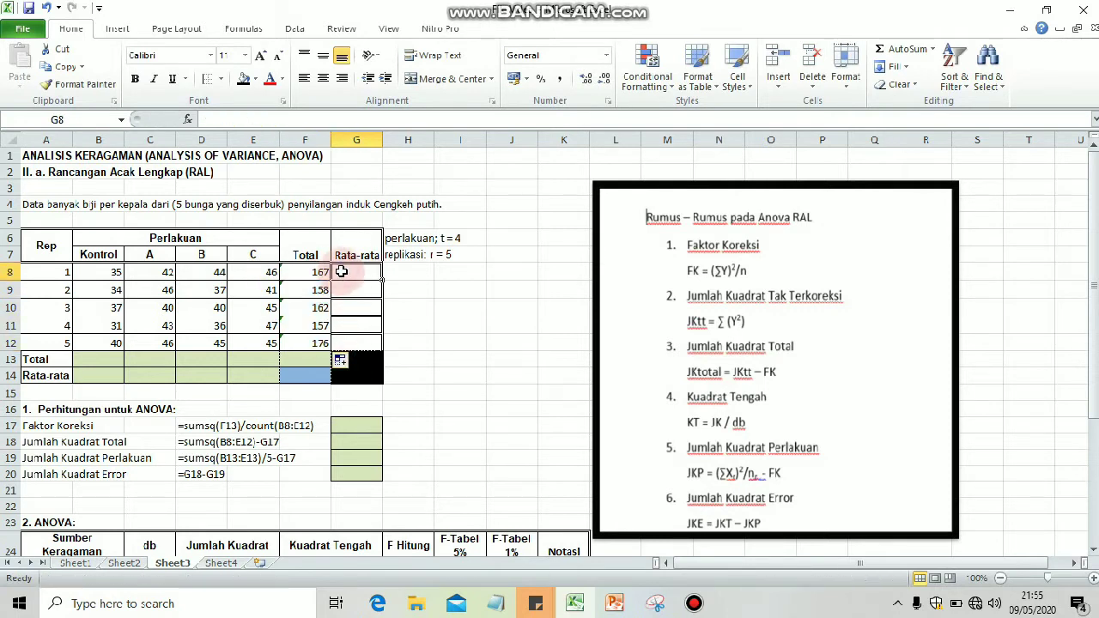
text(=)
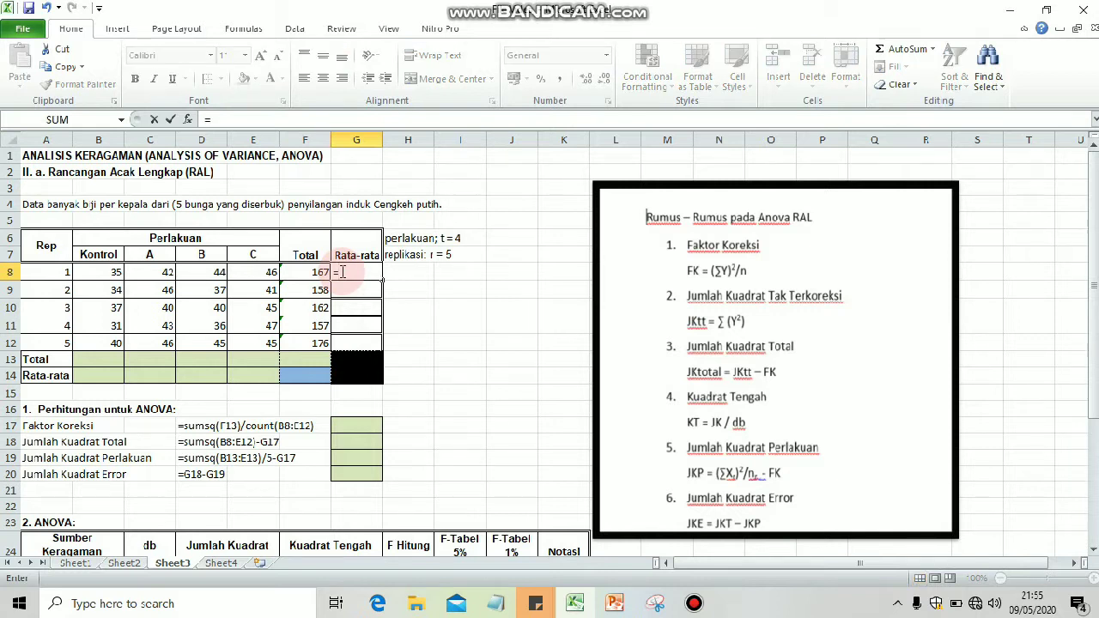
text(average)
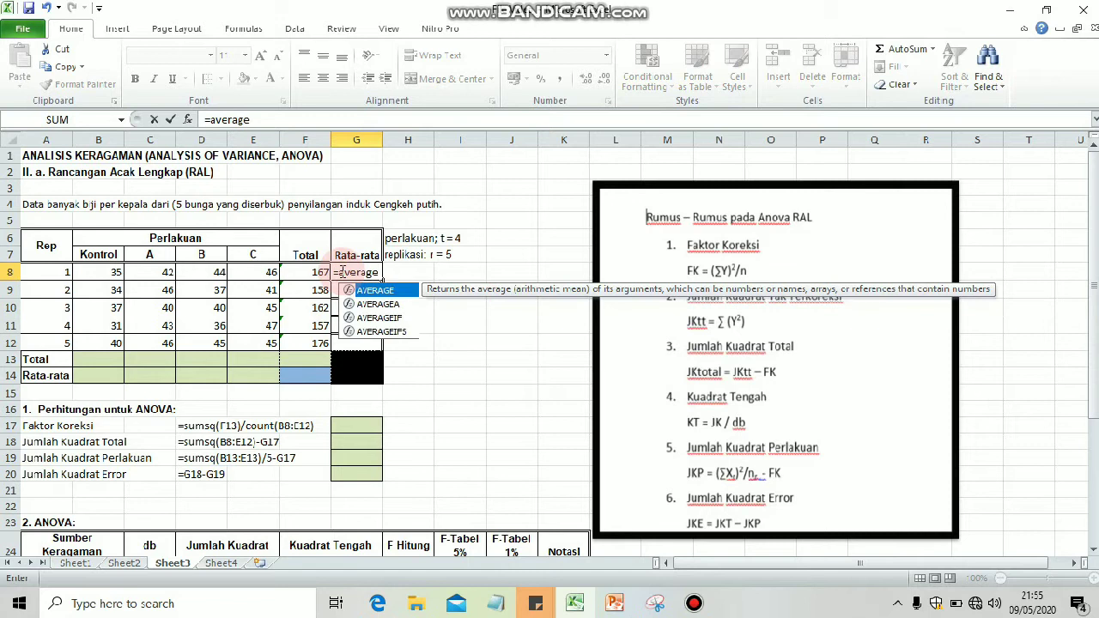
text(()
drag(102, 273, 266, 268)
text())
key(Return)
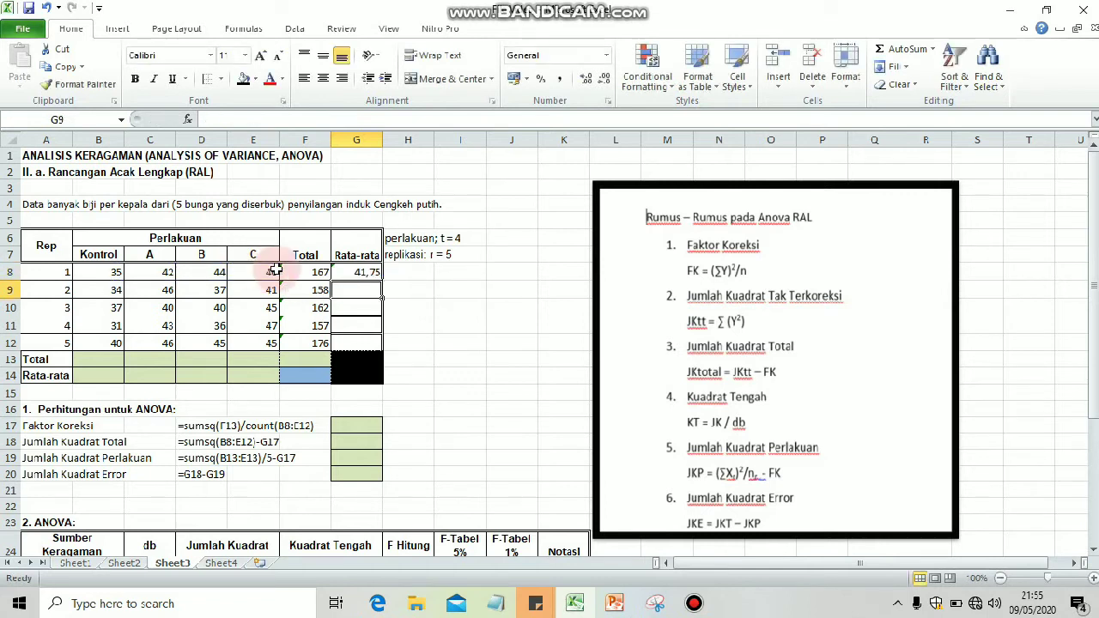
click(364, 268)
drag(382, 280, 382, 344)
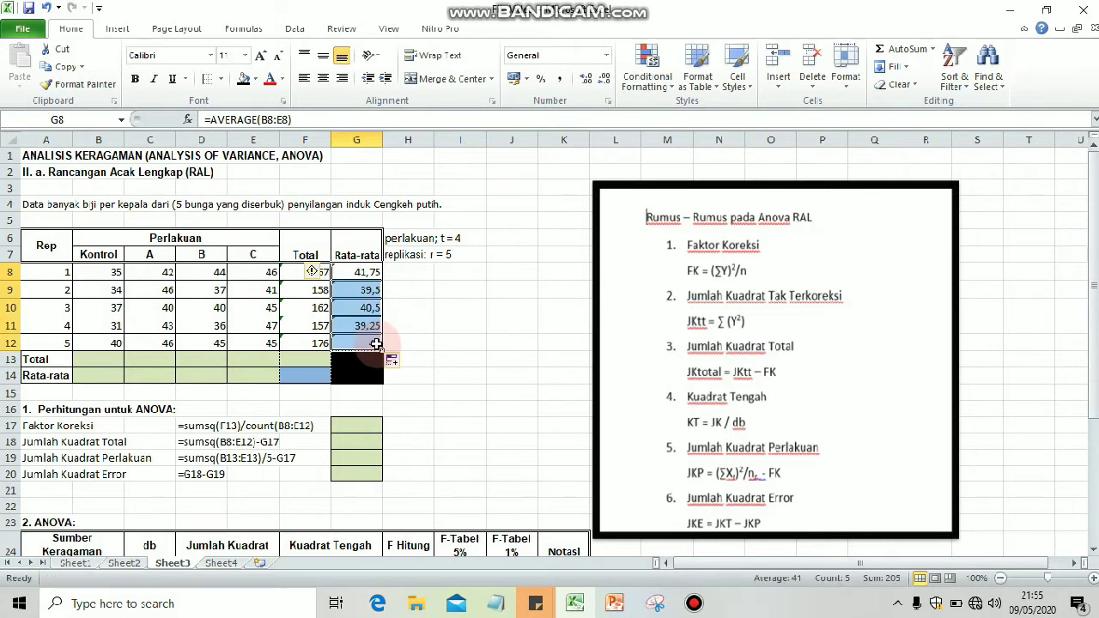
Calculate the Total and Rata-rata rows for the Kontrol, A, B and C columns in B13:E14
click(90, 358)
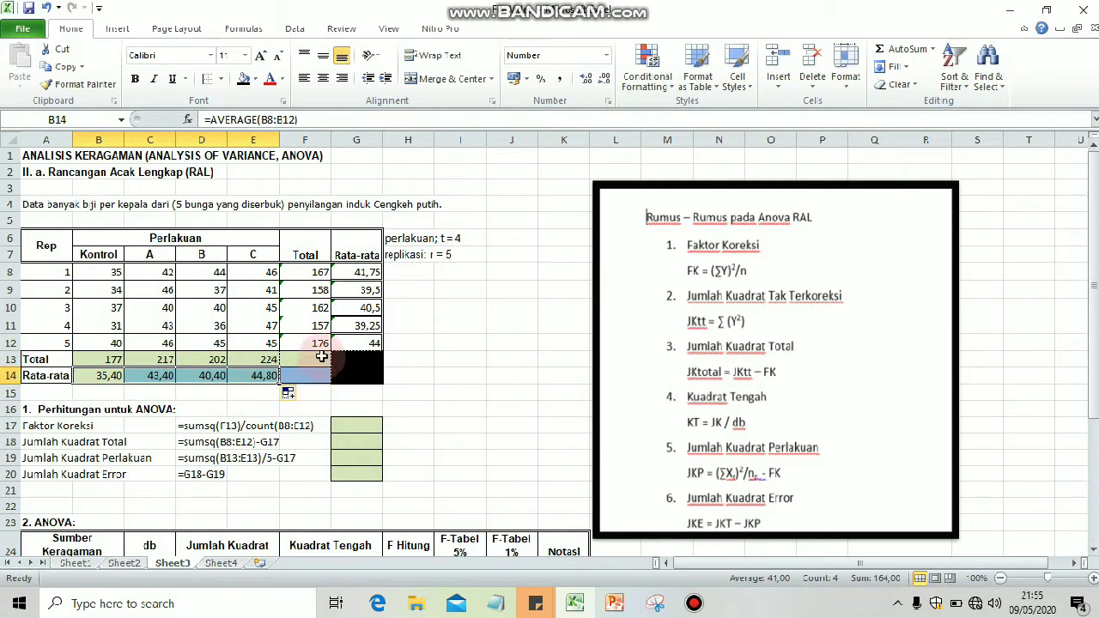
Enter =average(B8:E12) in F14 to calculate the overall average of all observations
click(307, 378)
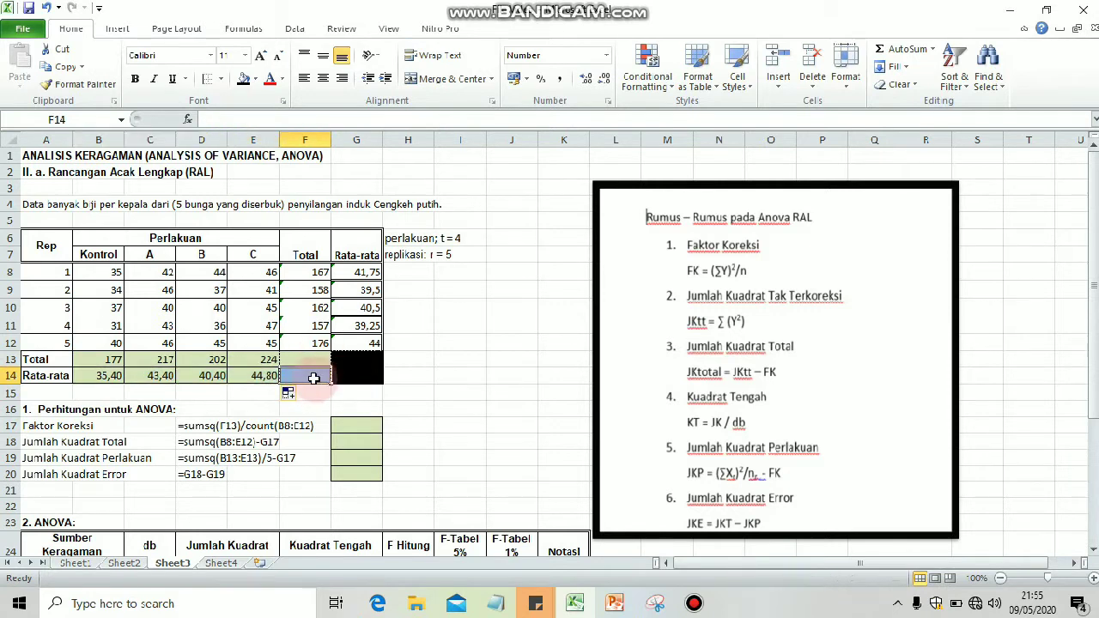
text(=ave)
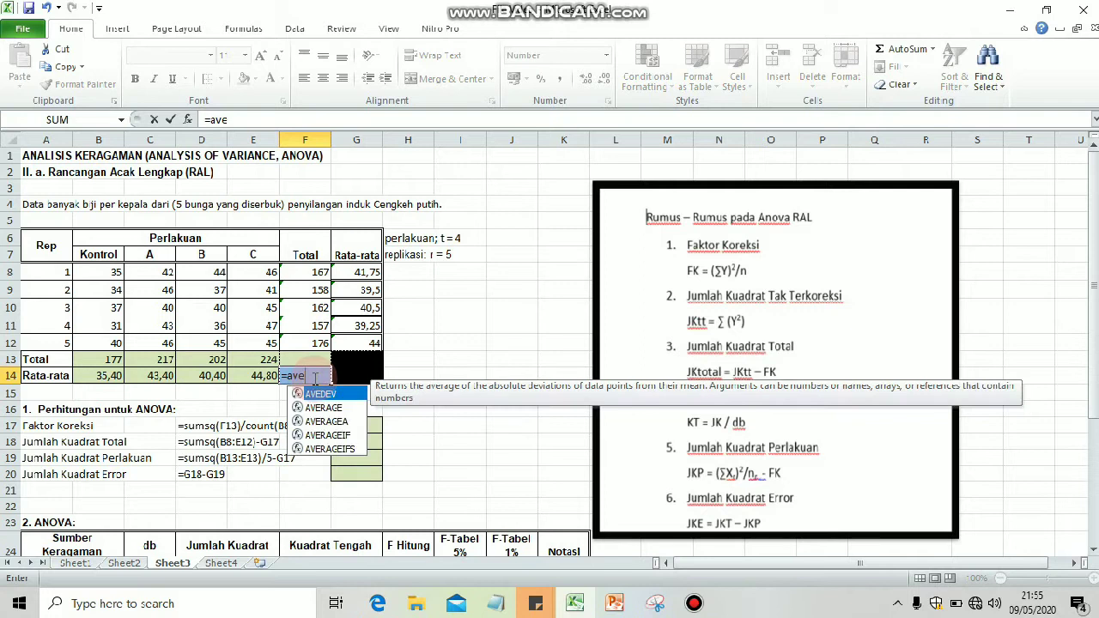
text(rage()
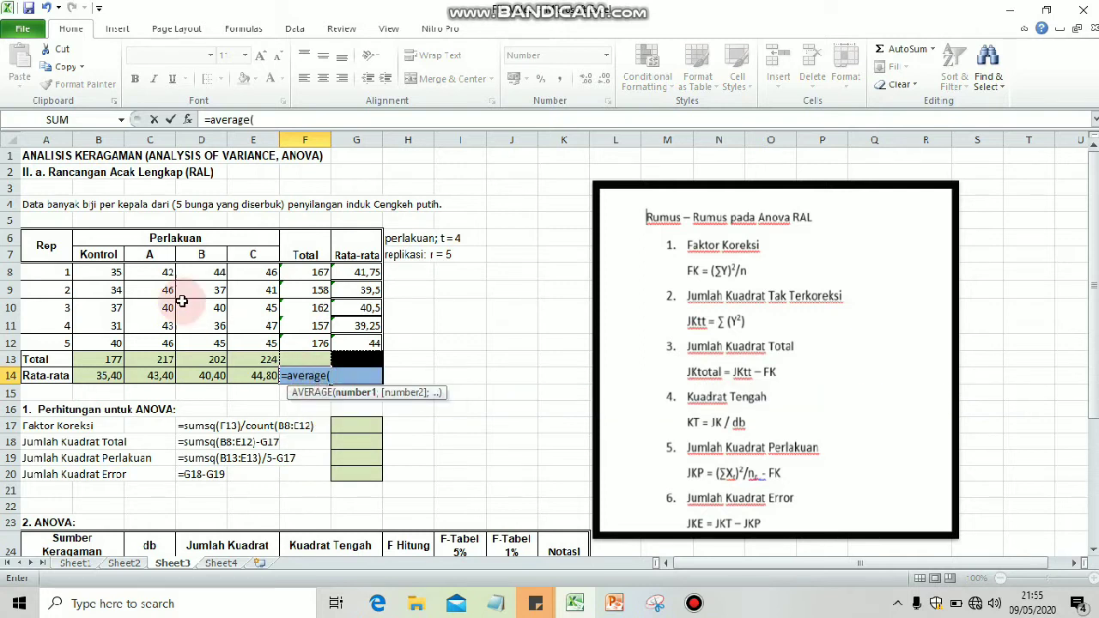
click(100, 272)
drag(141, 289, 257, 341)
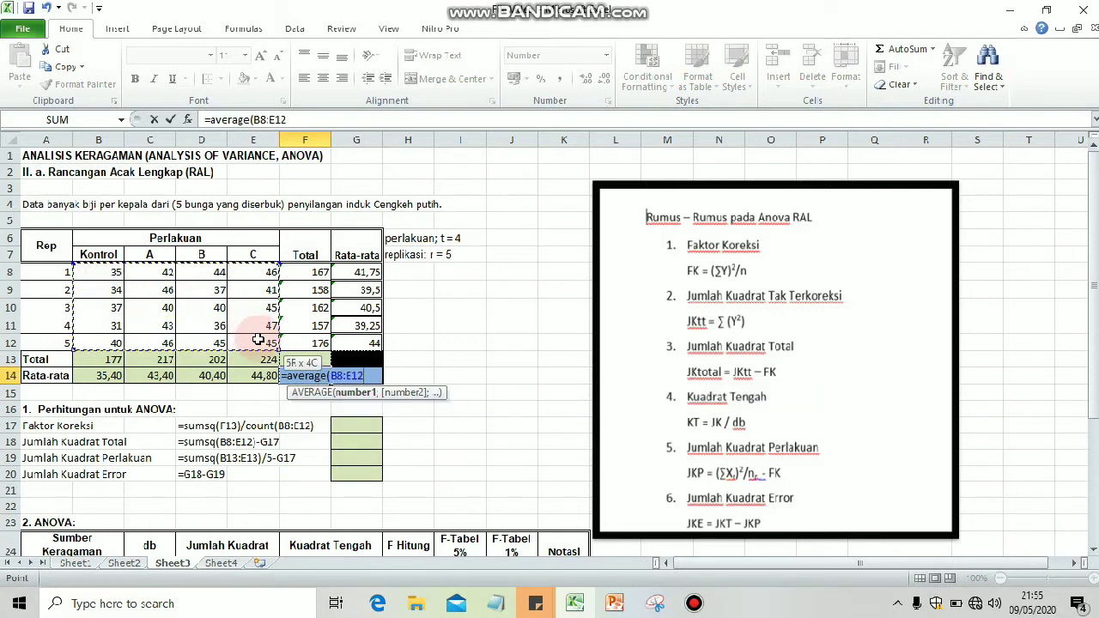
text())
key(shift+Return)
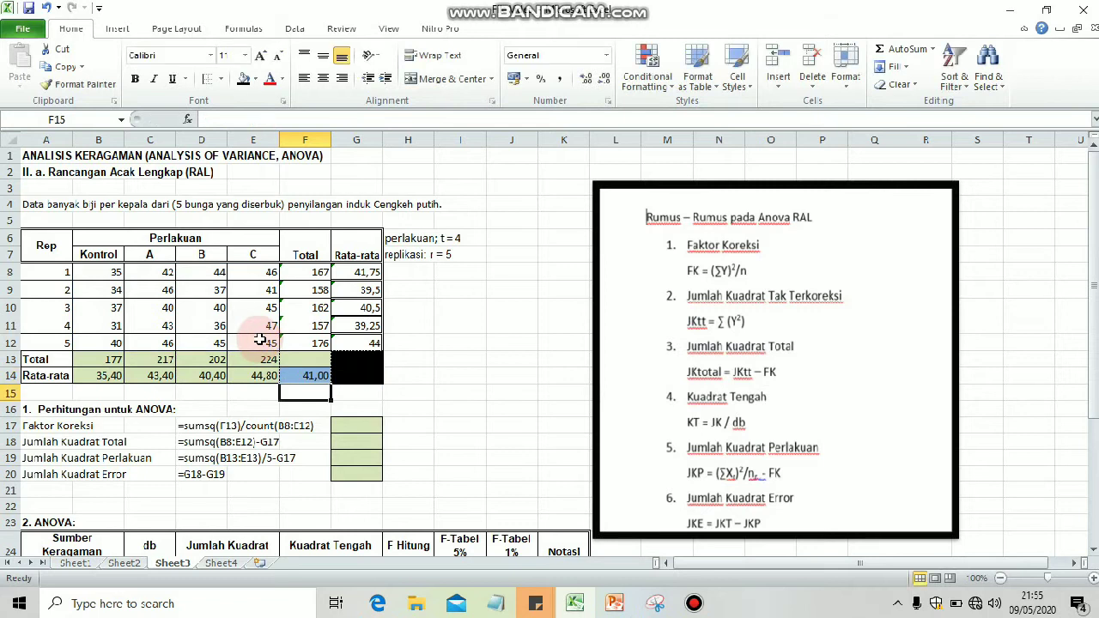
Enter =sum(B8:E12) in F13 to calculate the grand total of all observations
click(310, 361)
text(=)
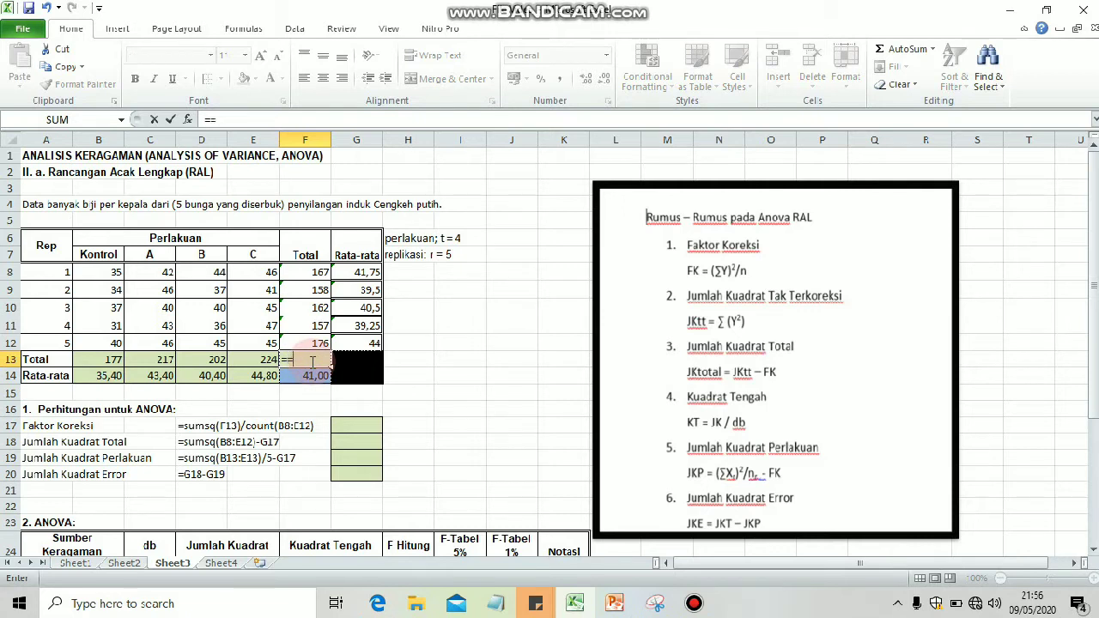
text(sum()
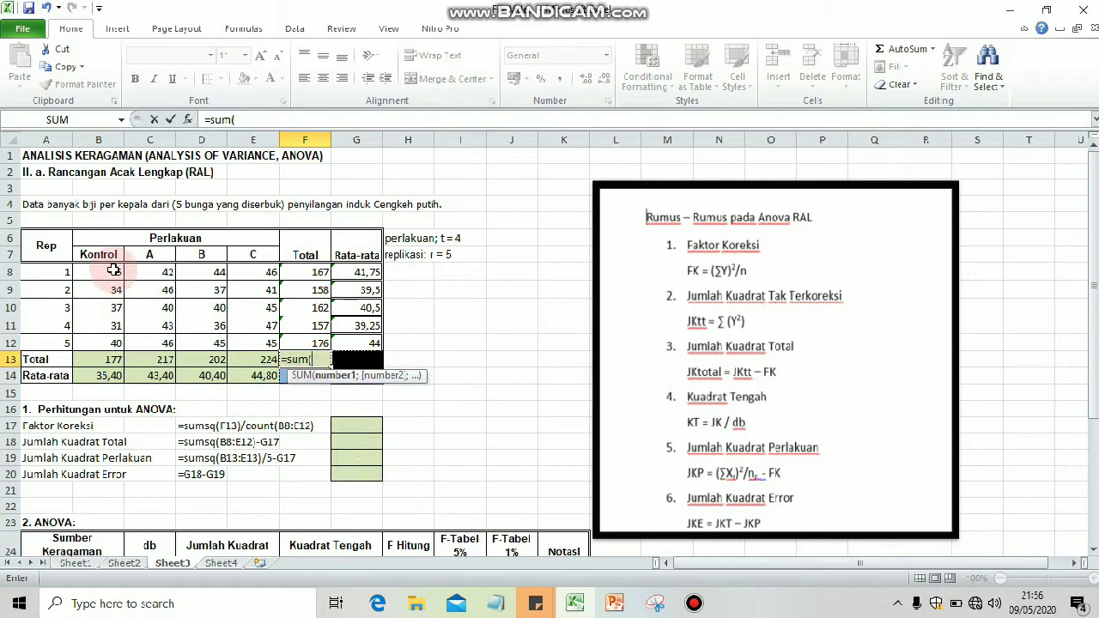
drag(110, 270, 265, 338)
text())
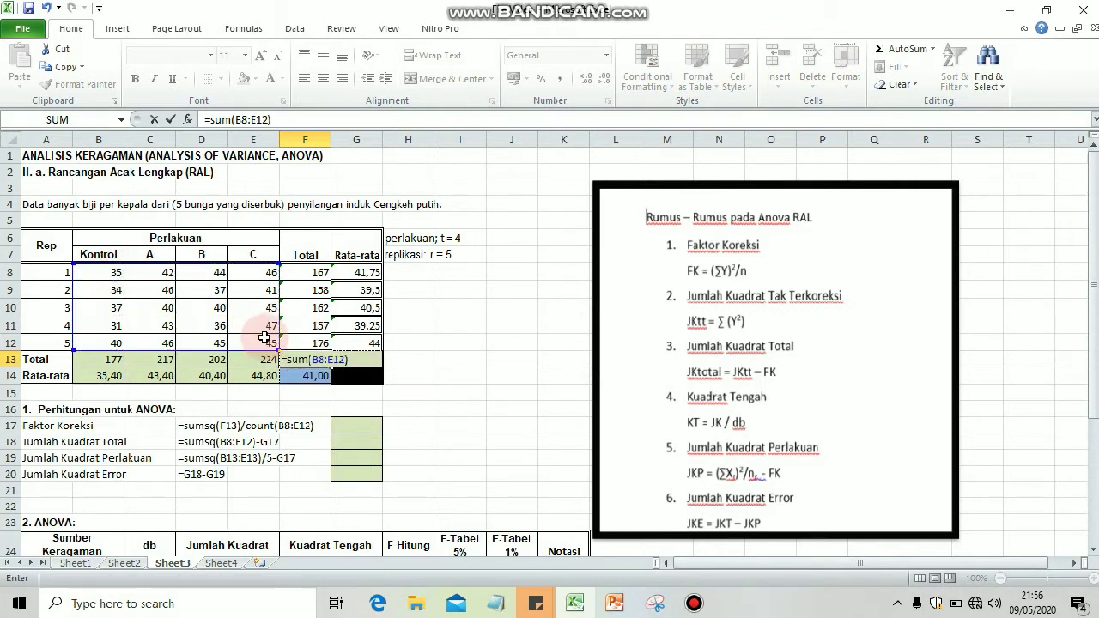
key(Return)
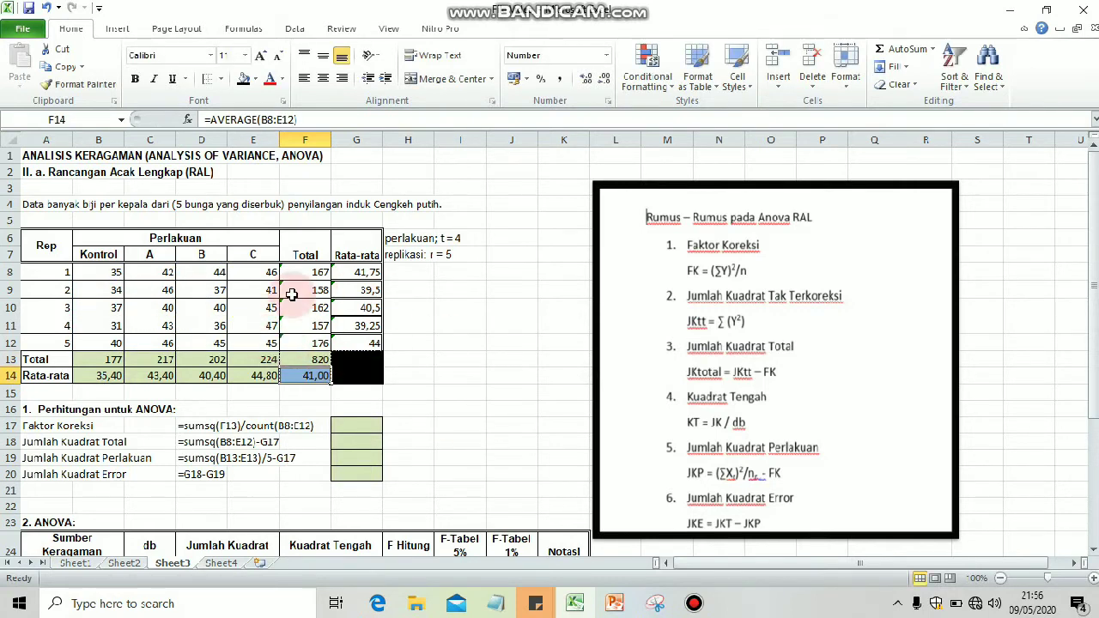
Calculate the Faktor Koreksi in G17 with =sumsq(F13)/count(B8:E12)
drag(1095, 360, 1095, 371)
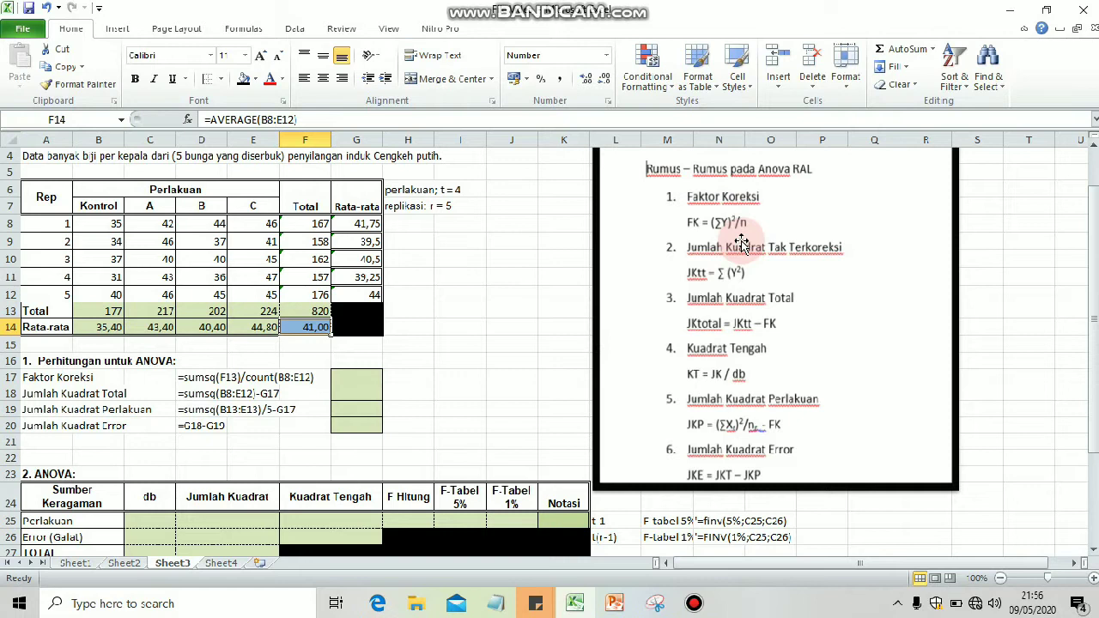
click(343, 374)
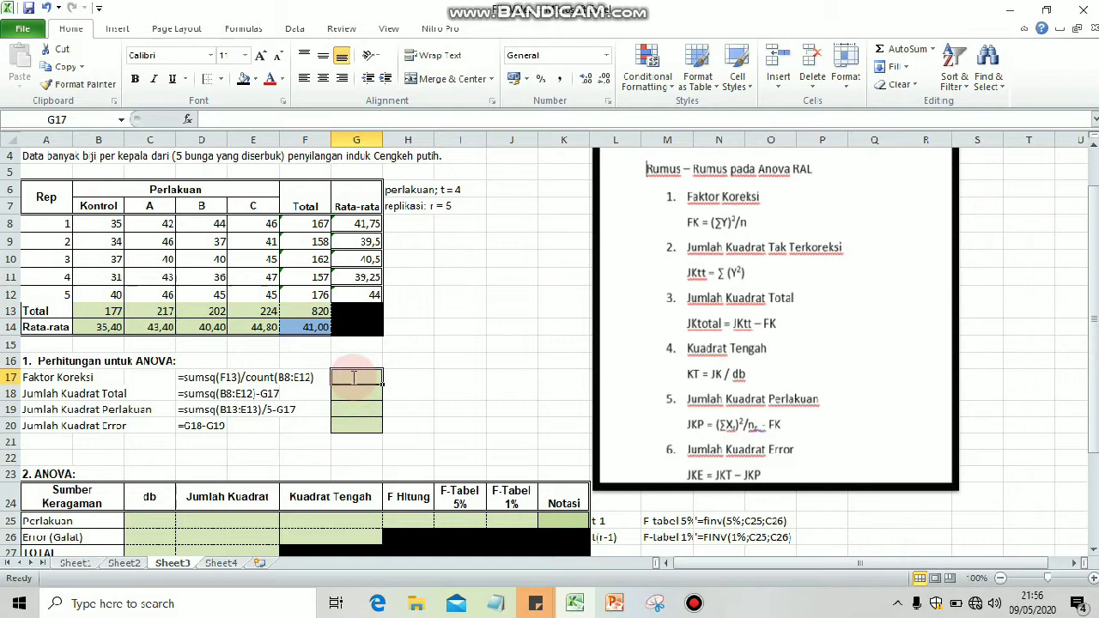
text(=sumsq)
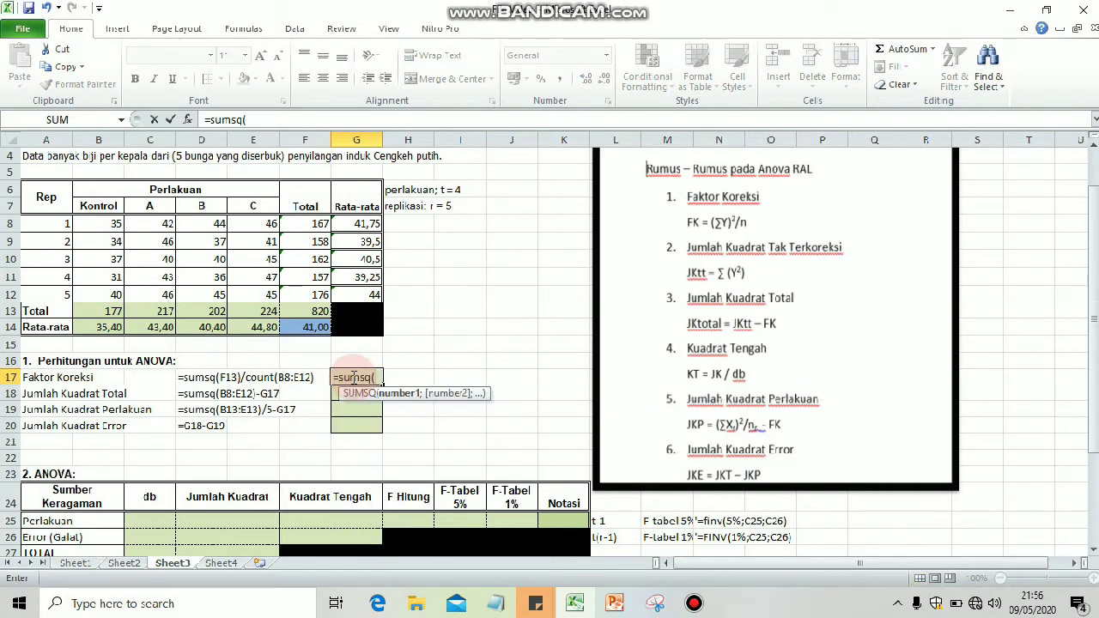
text(()
click(305, 311)
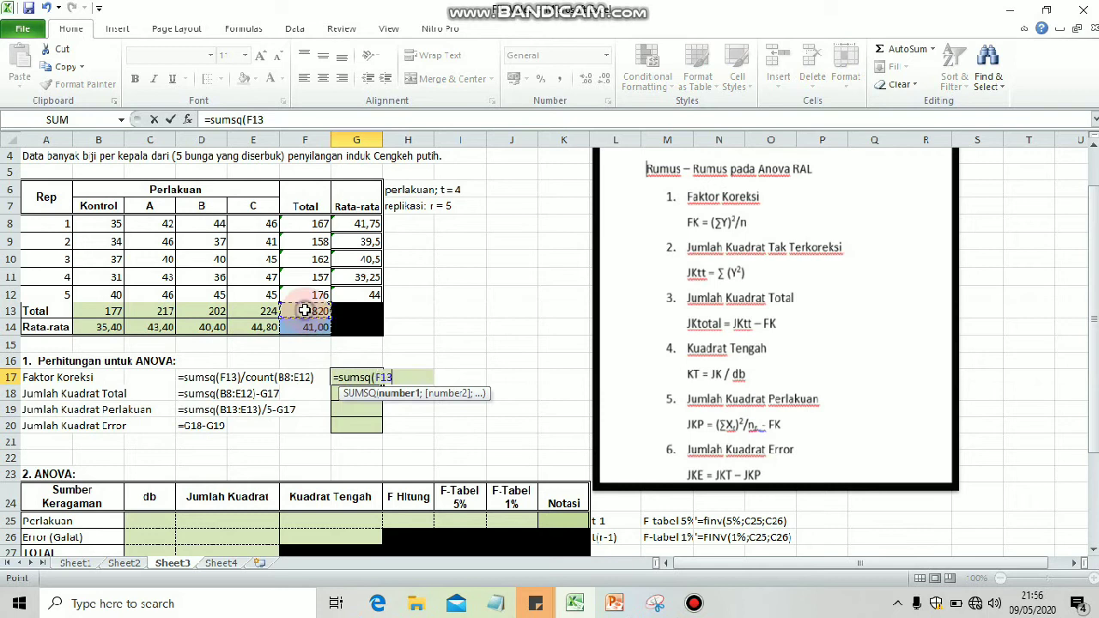
text())
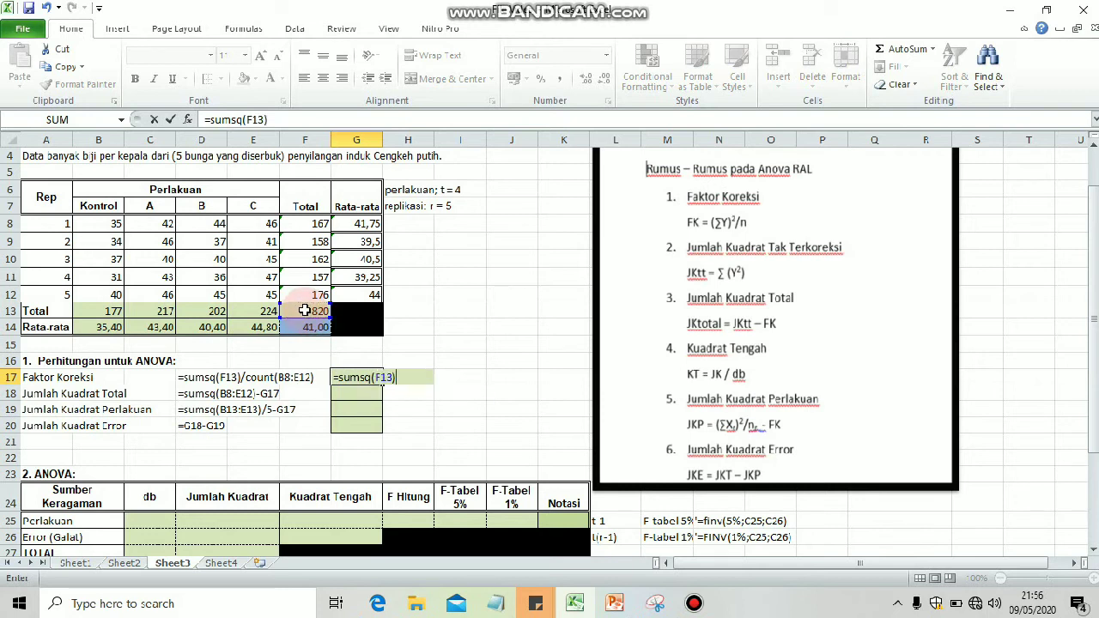
text(/count()
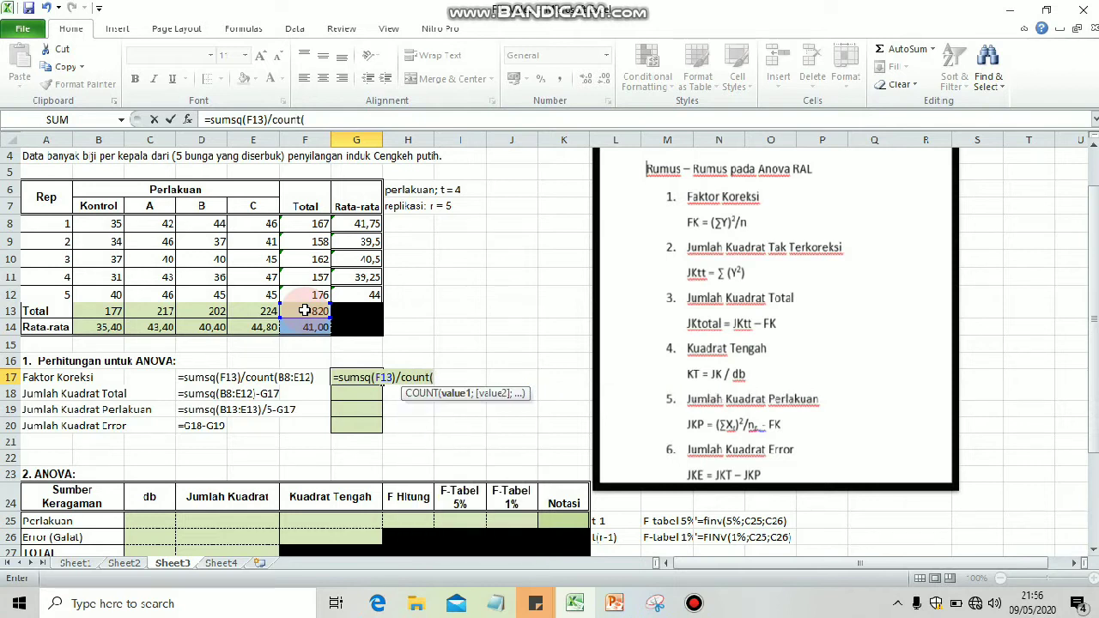
drag(107, 225, 262, 294)
text())
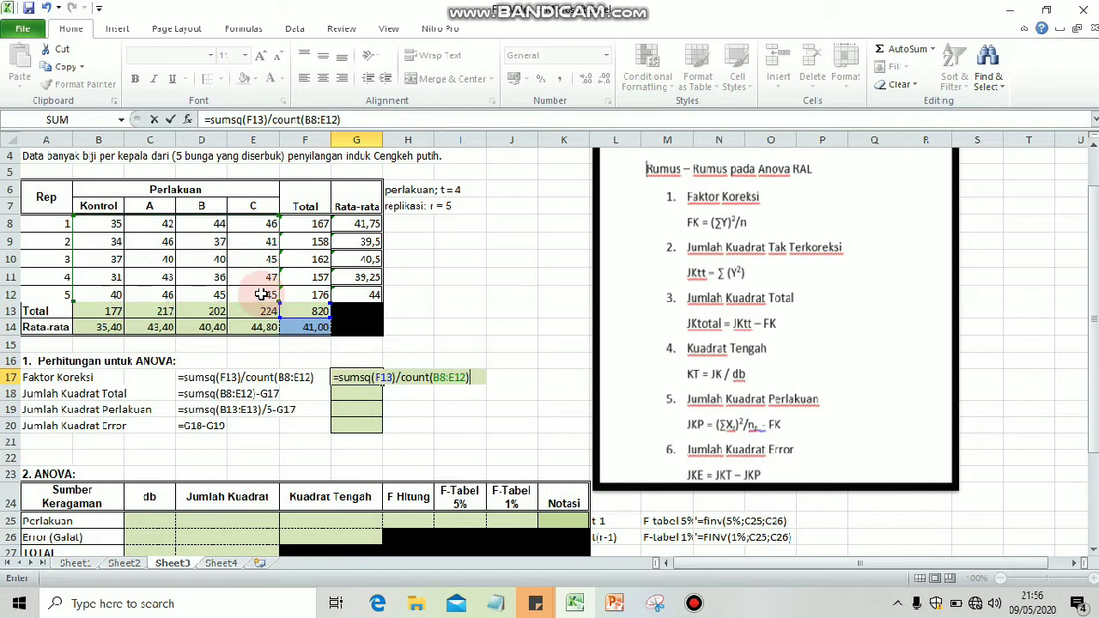
key(Return)
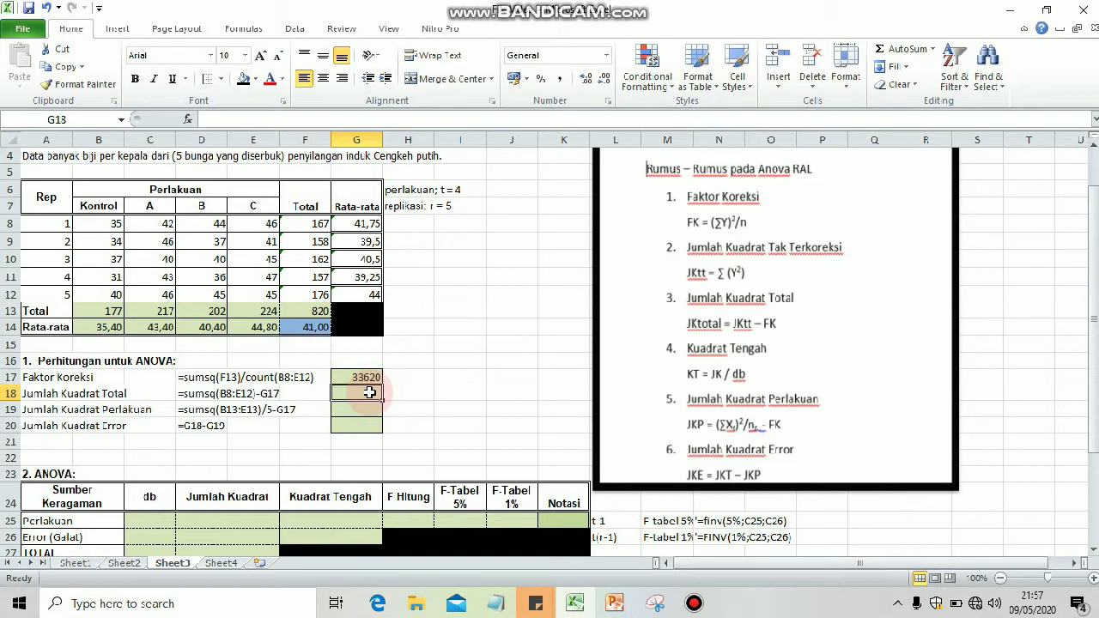
Calculate the Jumlah Kuadrat Total in G18 with =sumsq(B8:E12)-G17
text(=sumsq()
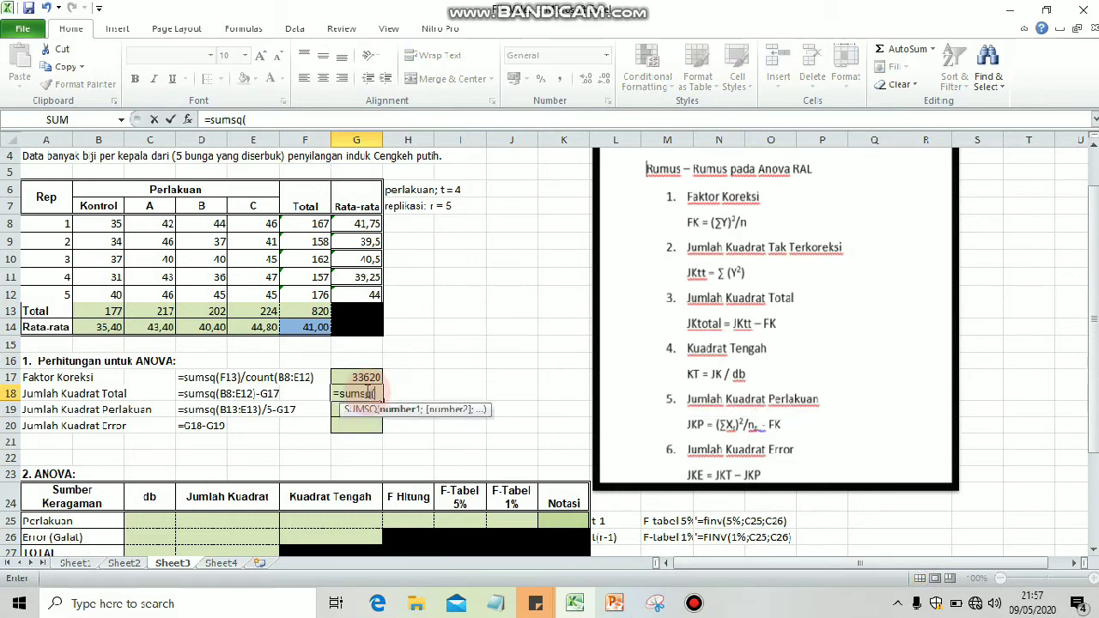
drag(90, 222, 249, 292)
text())
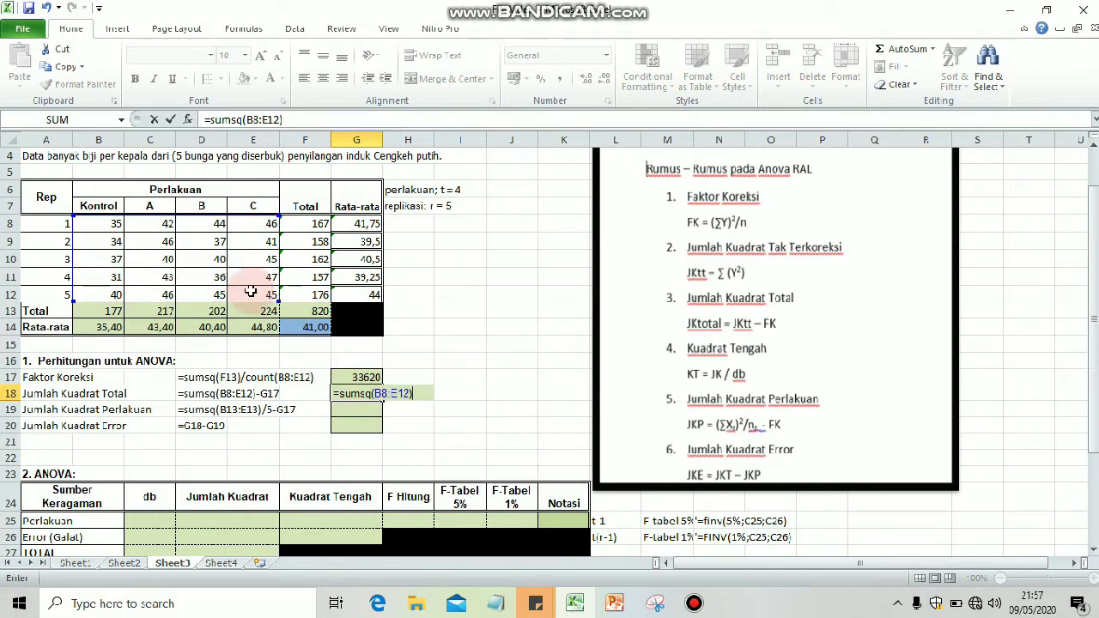
text(-)
click(365, 375)
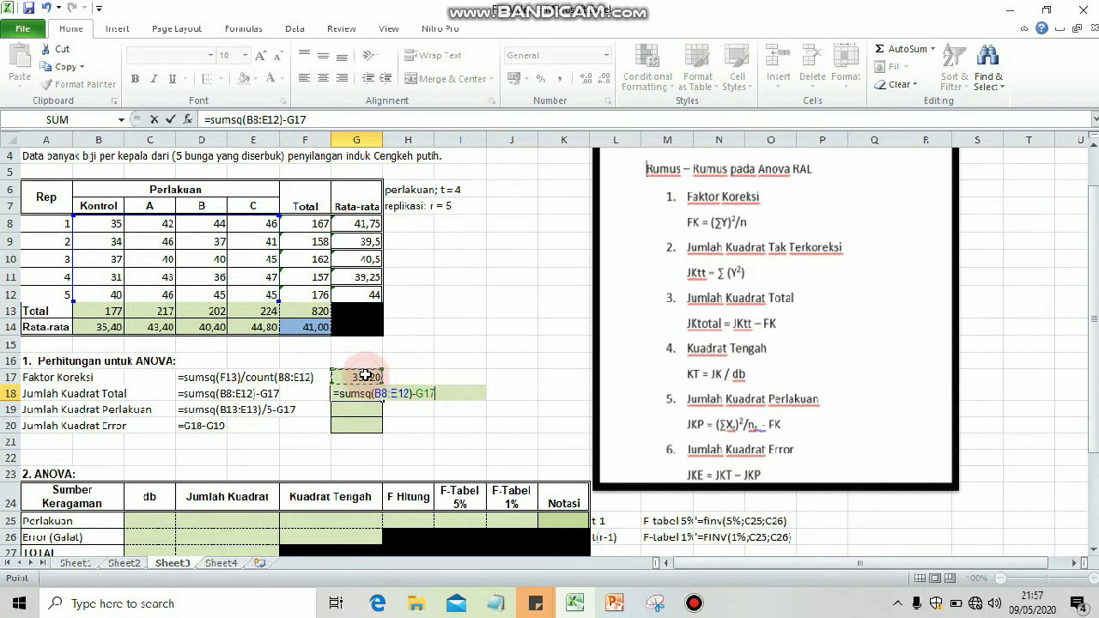
key(Return)
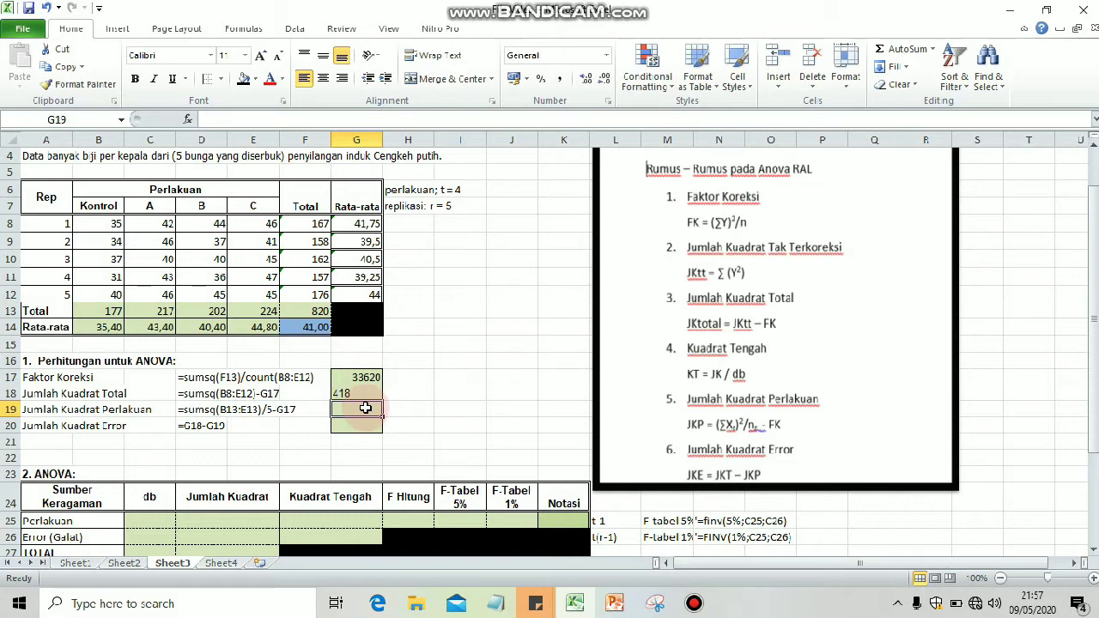
Calculate the Jumlah Kuadrat Perlakuan in G19 with =sumsq(B13:E13)/5-G17
text(=sumsq()
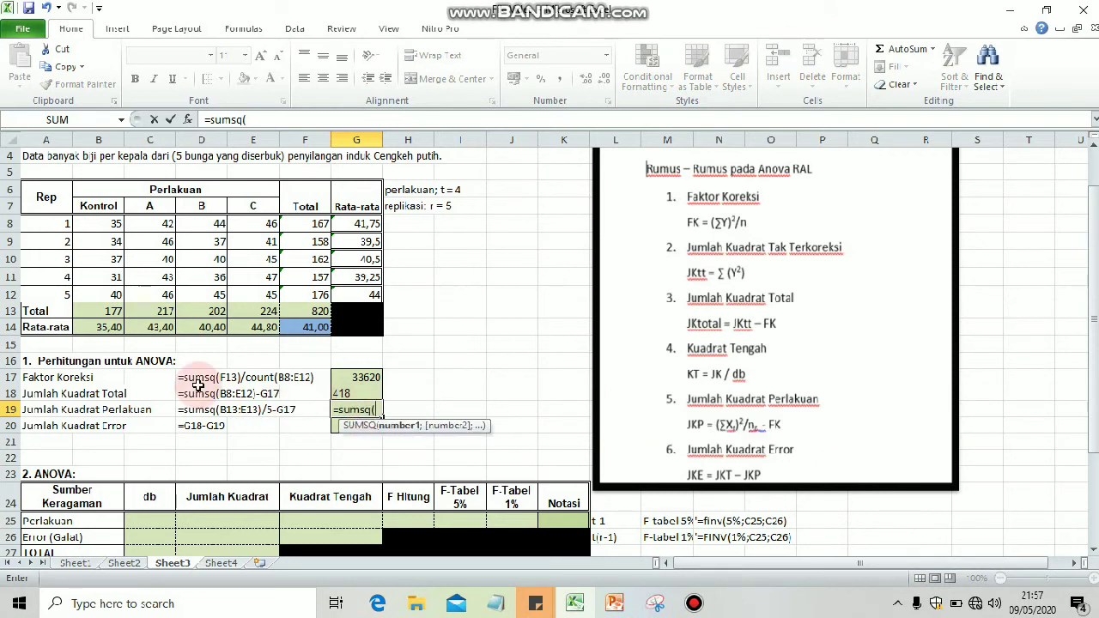
click(100, 311)
drag(101, 311, 260, 314)
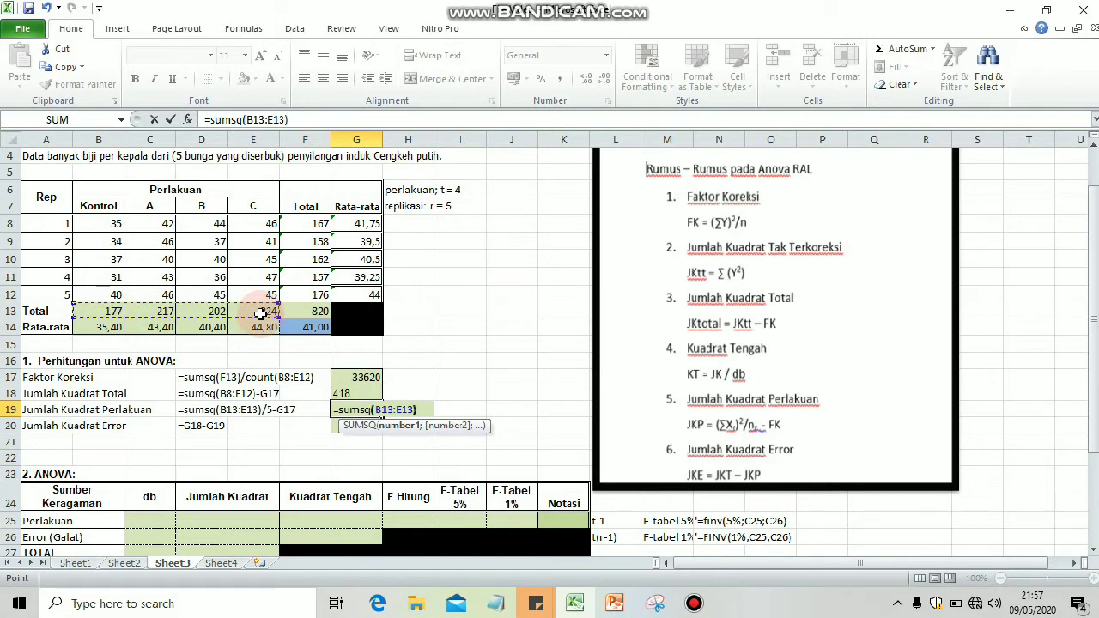
text())
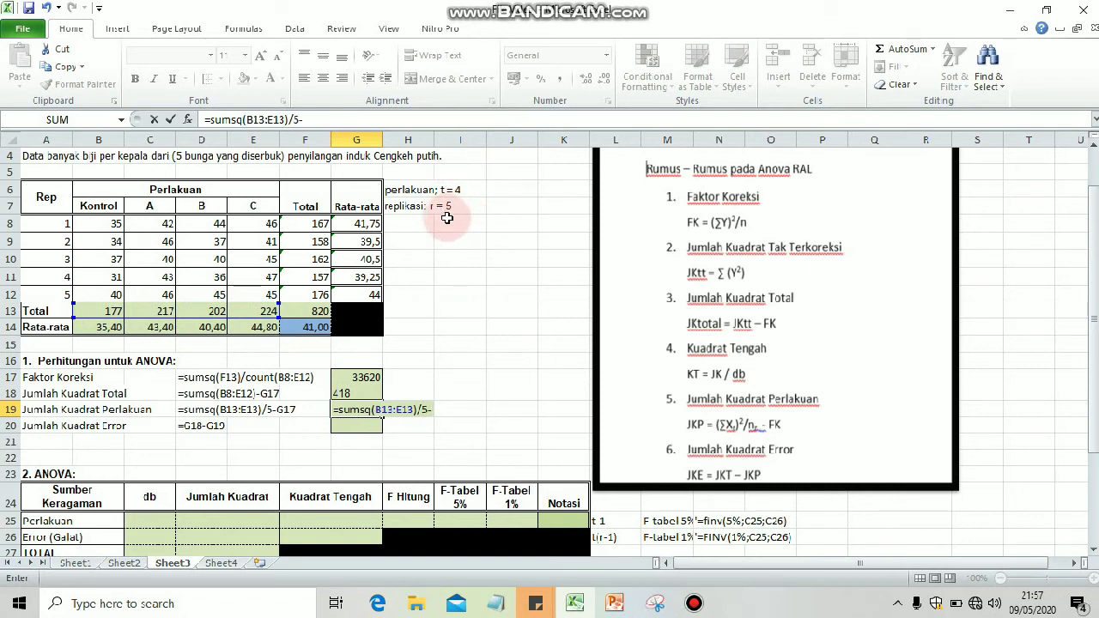
click(344, 378)
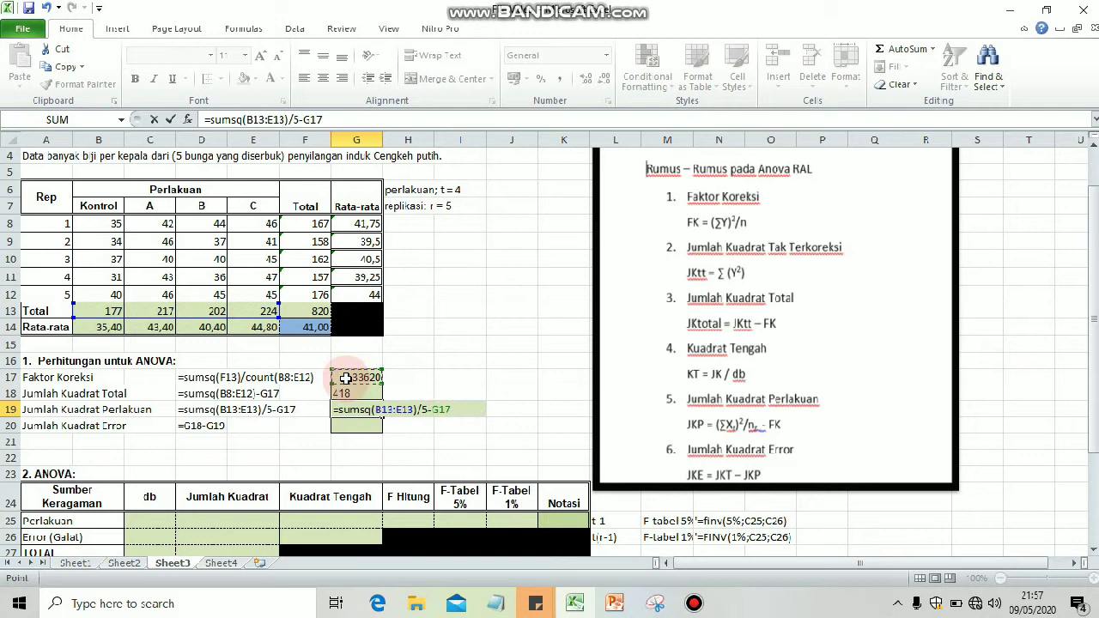
key(Return)
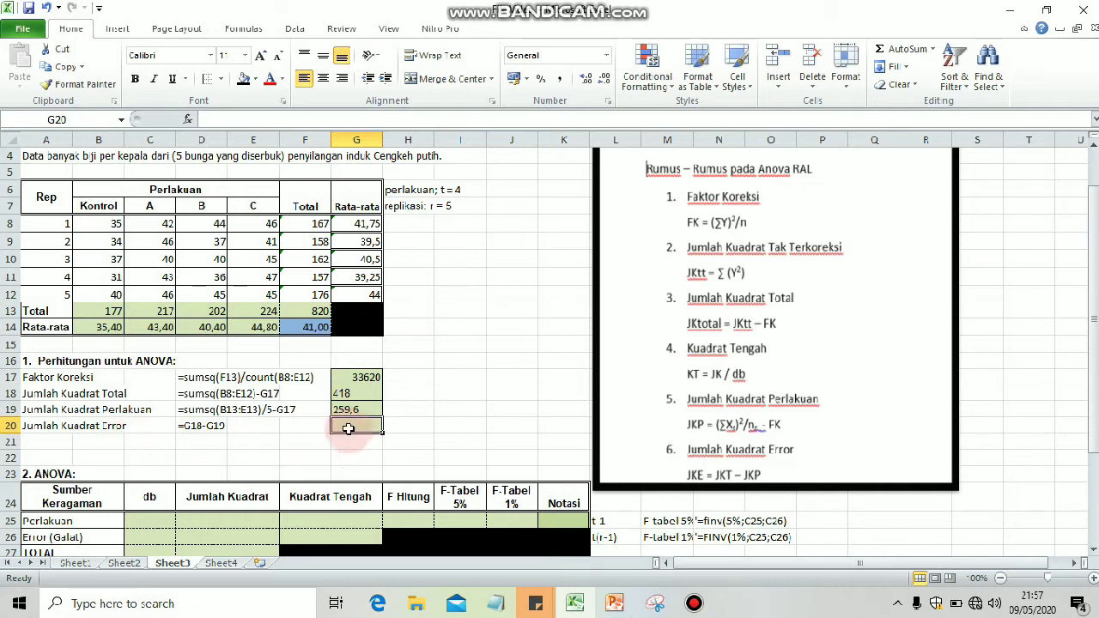
Calculate the Jumlah Kuadrat Error in G20 with =G18-G19
text(=)
click(361, 393)
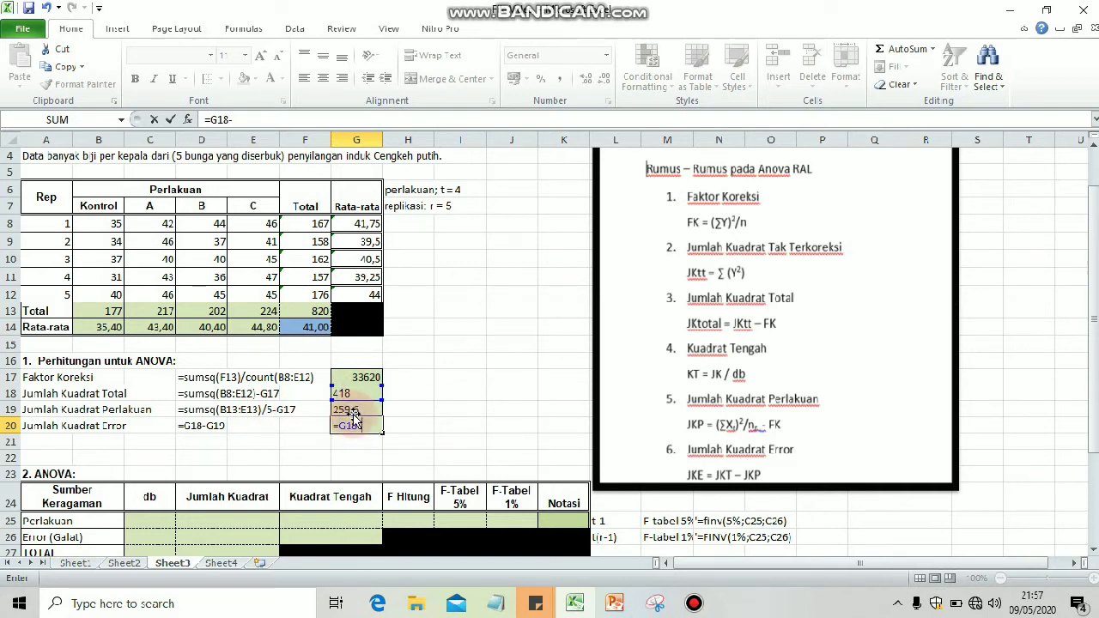
click(353, 410)
key(Return)
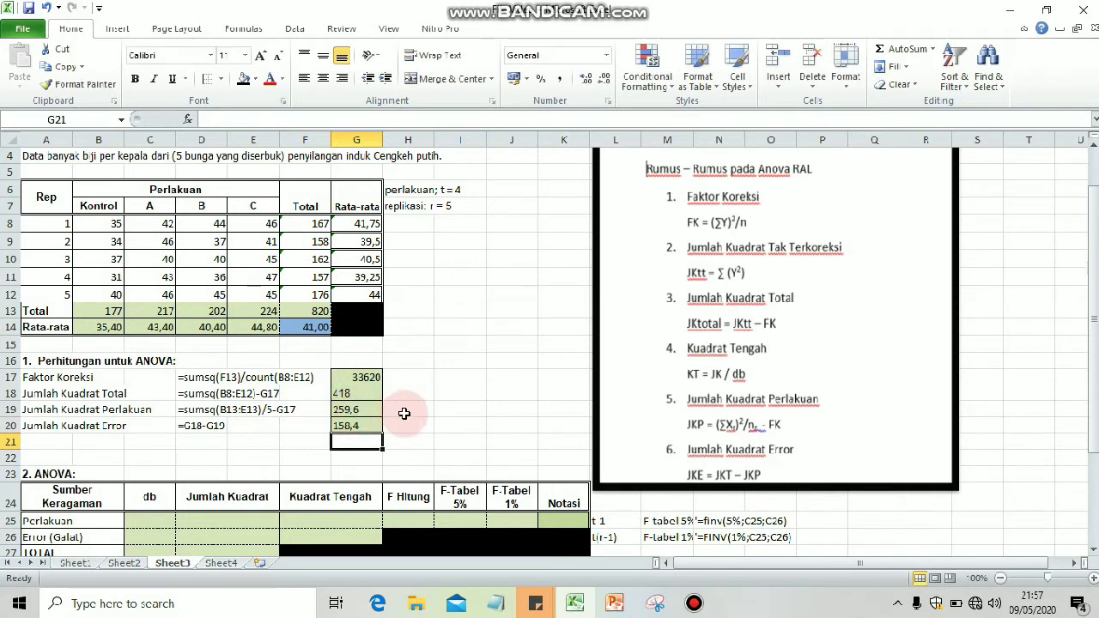
click(345, 393)
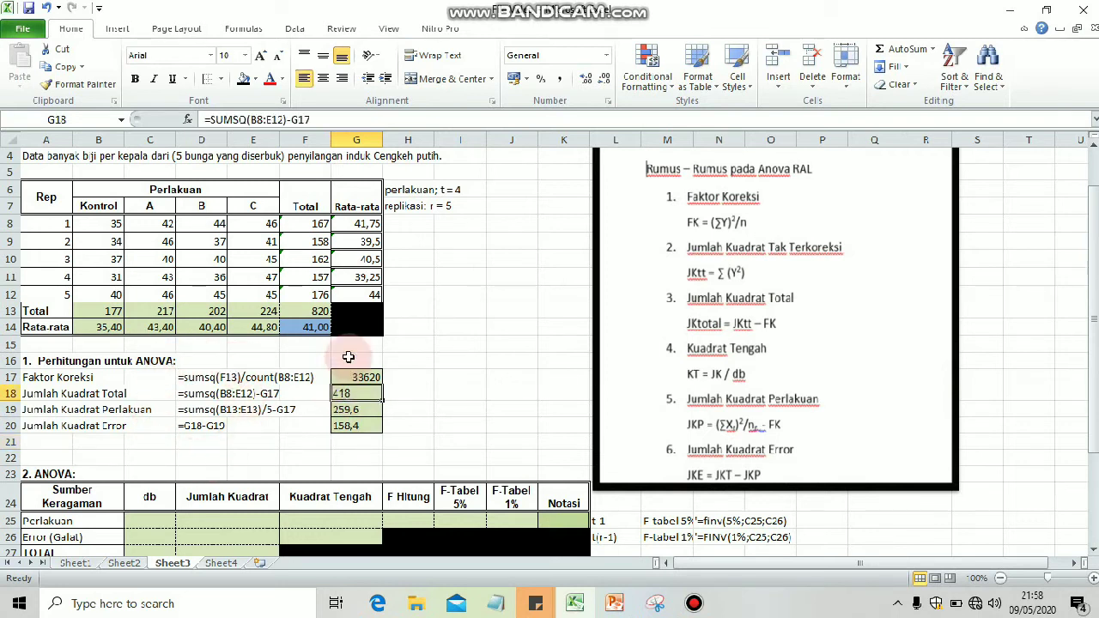
Copy the values of G19 and G20 into the ANOVA table's Jumlah Kuadrat cells for Perlakuan (D25) and Error (D26)
drag(1095, 311, 1095, 430)
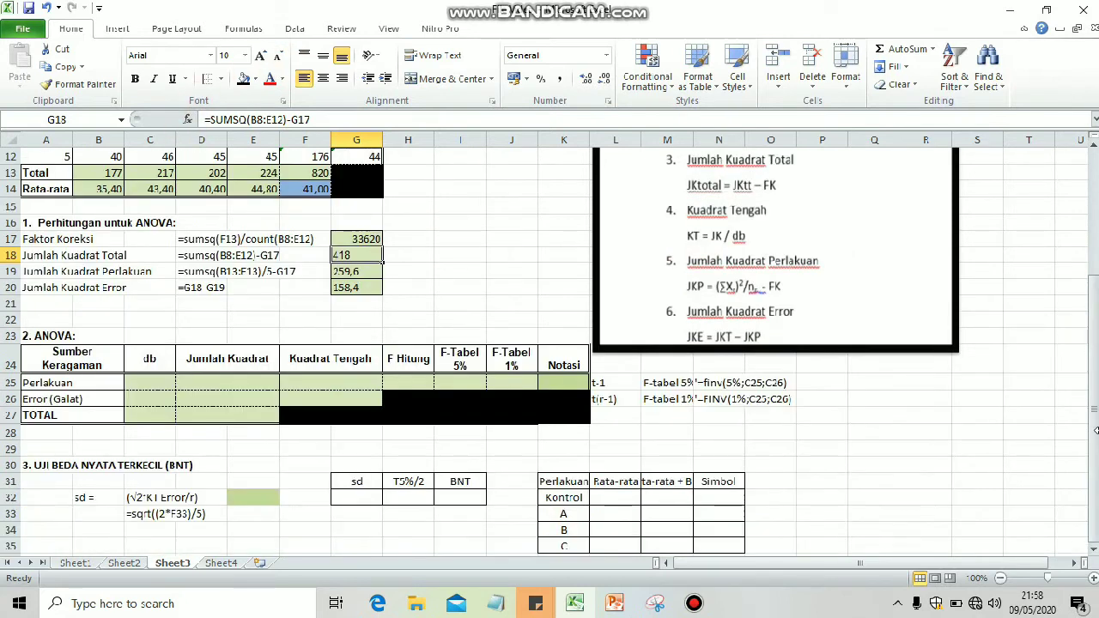
click(349, 269)
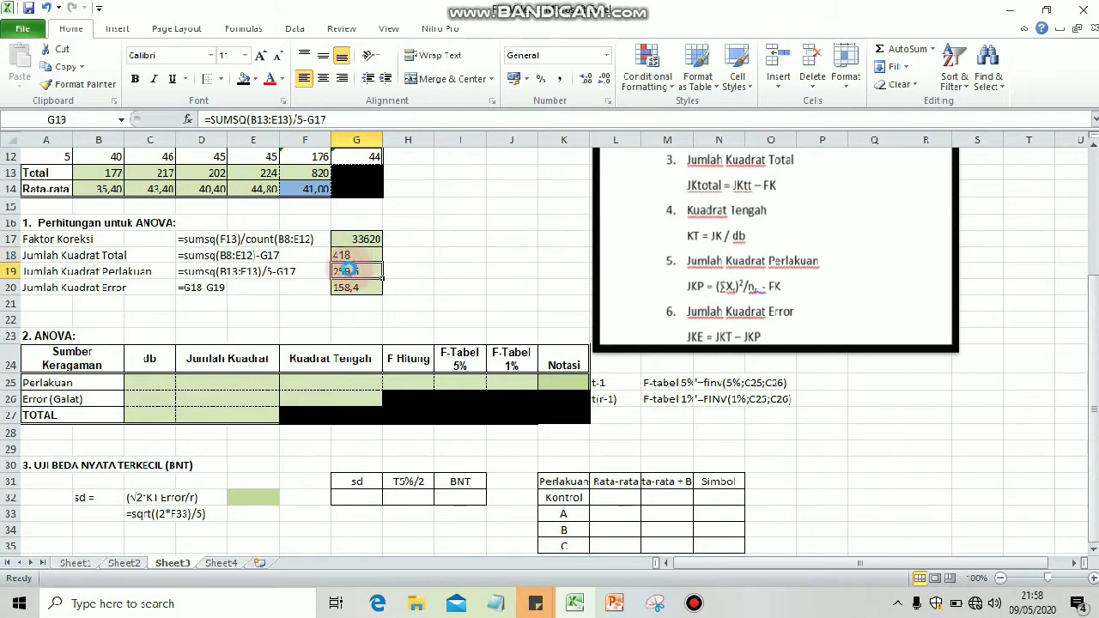
key(ctrl+c)
click(245, 380)
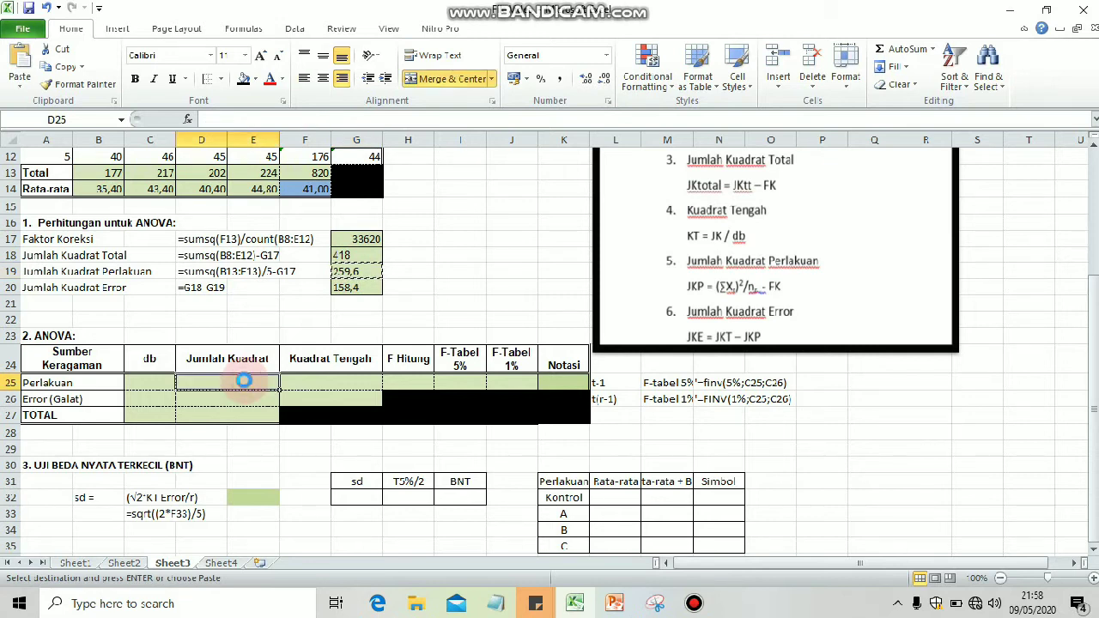
key(ctrl+v)
click(361, 288)
key(ctrl+c)
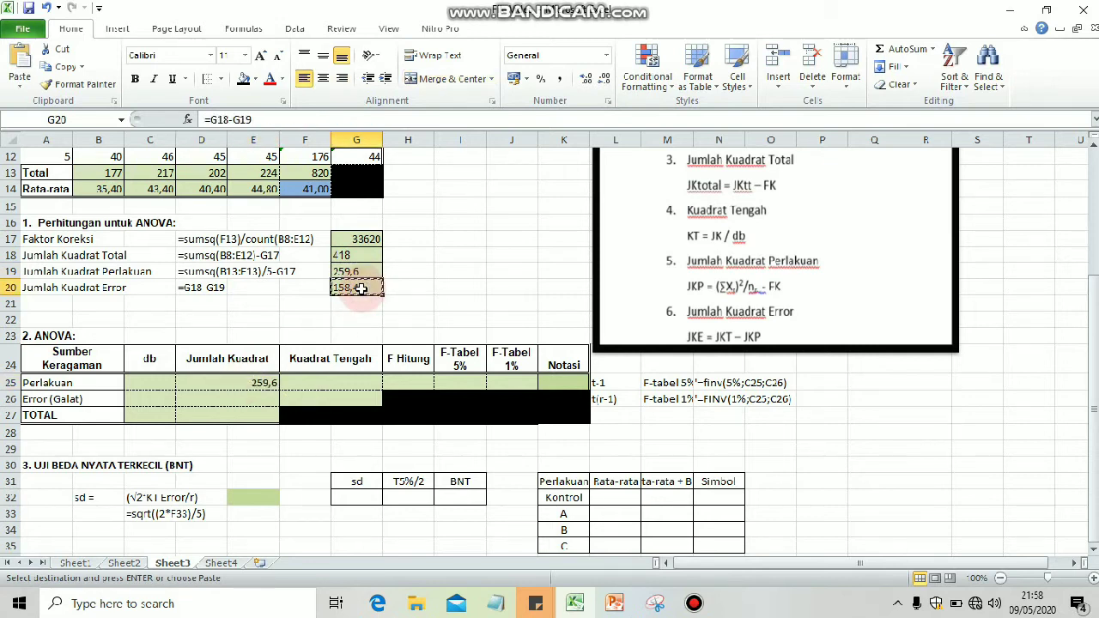
click(259, 399)
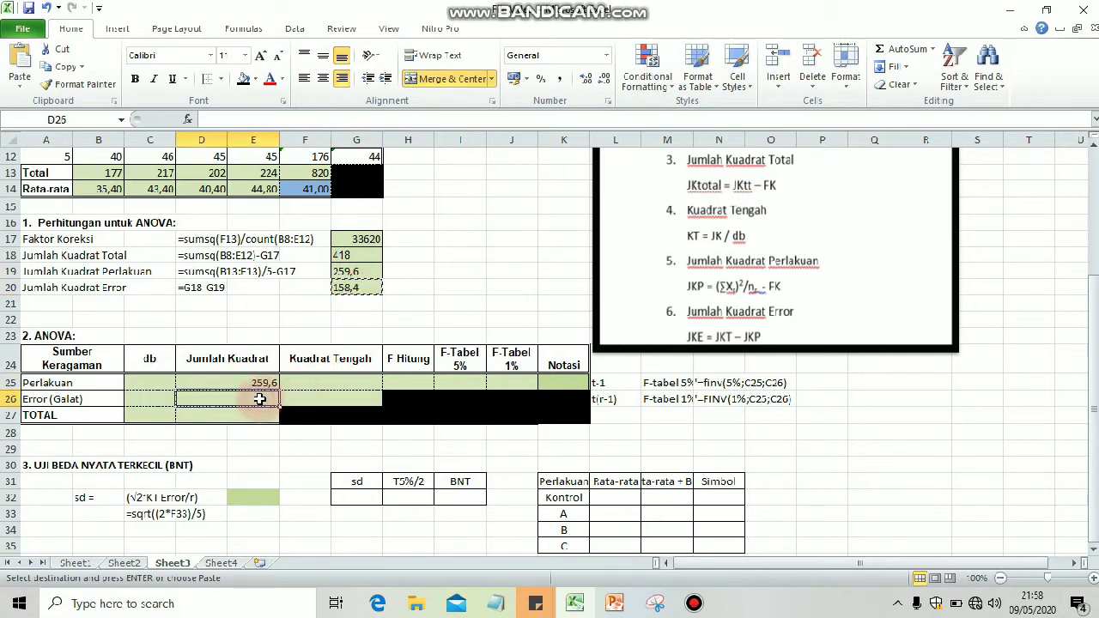
key(ctrl+v)
Copy the Jumlah Kuadrat Total value from G18 into the TOTAL row of the ANOVA table at D27
click(366, 254)
key(ctrl+c)
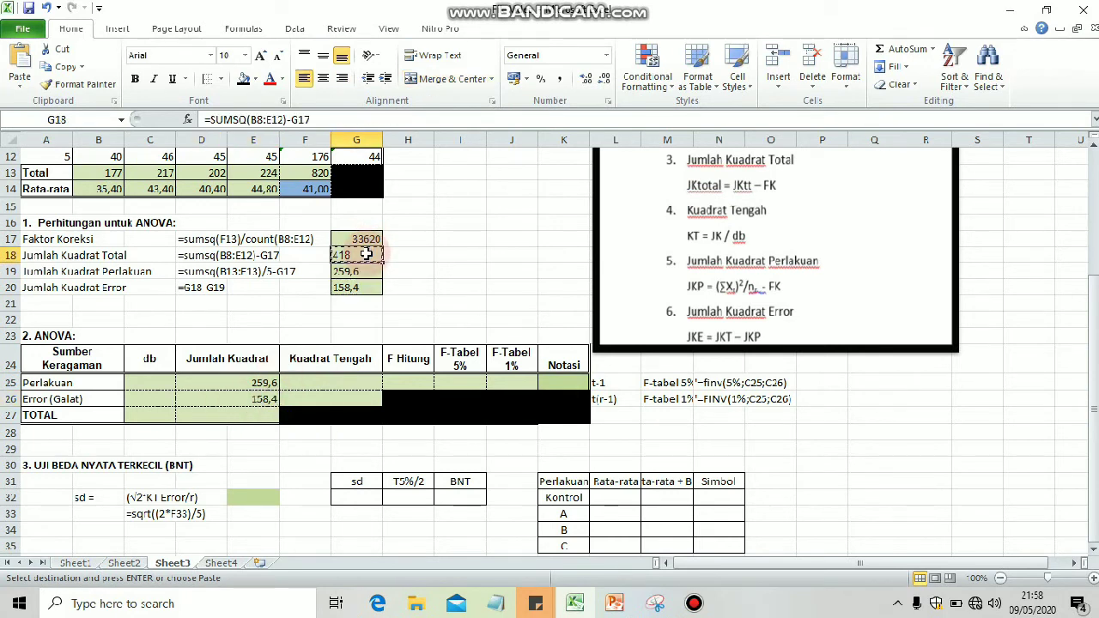
click(246, 413)
key(ctrl+v)
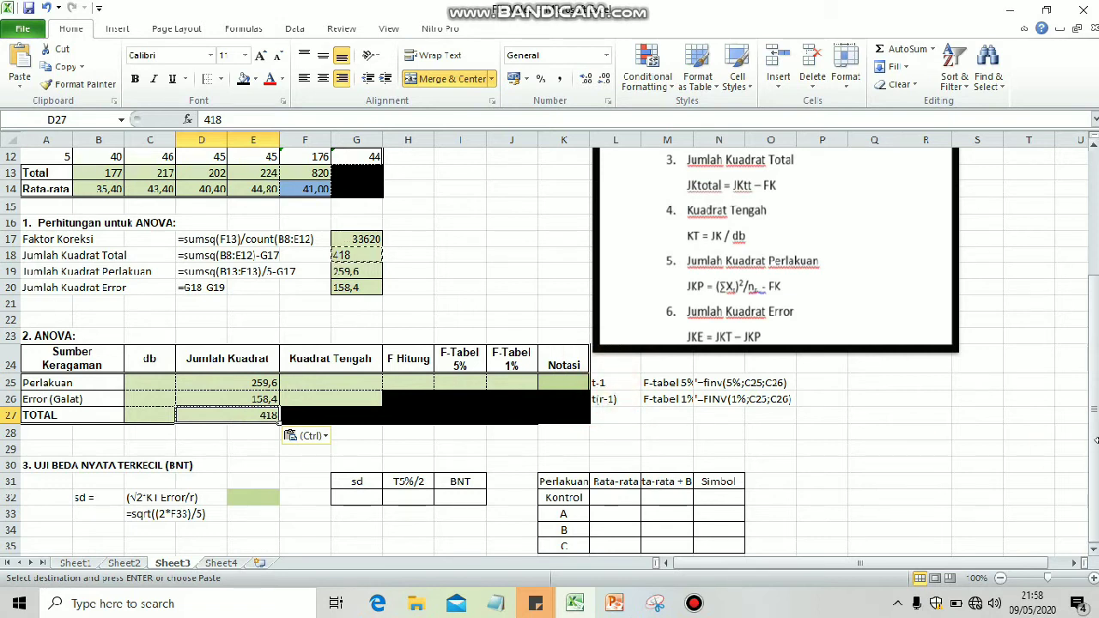
Enter 3 as the Perlakuan degrees of freedom (db) in C25
mouse_move(1095, 436)
mouse_down()
mouse_move(1091, 315)
mouse_move(1091, 436)
mouse_up()
click(155, 386)
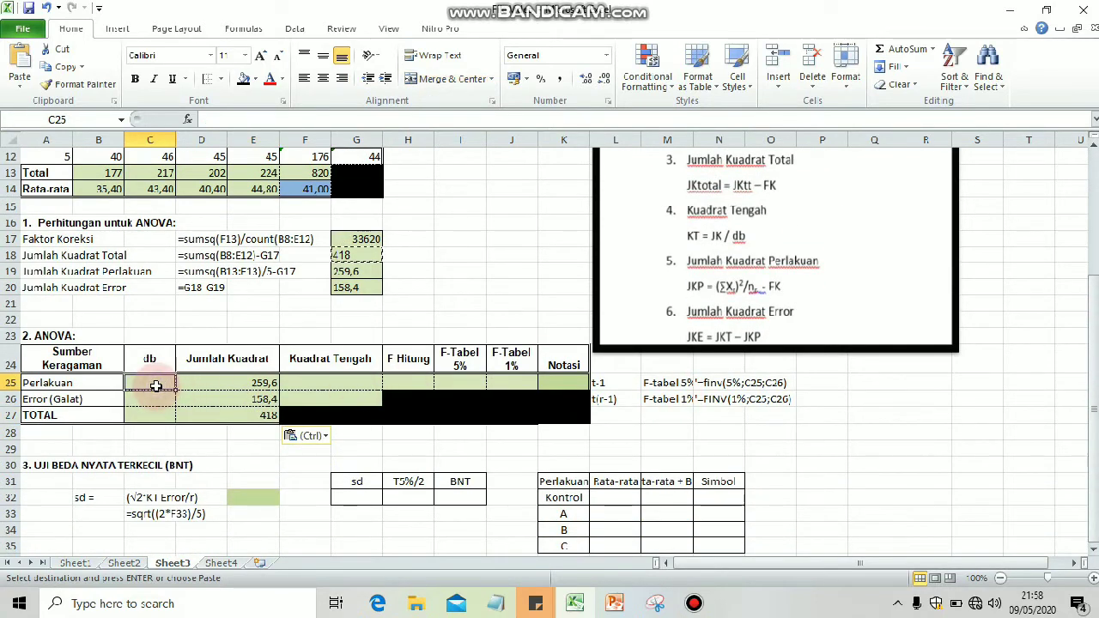
text(3)
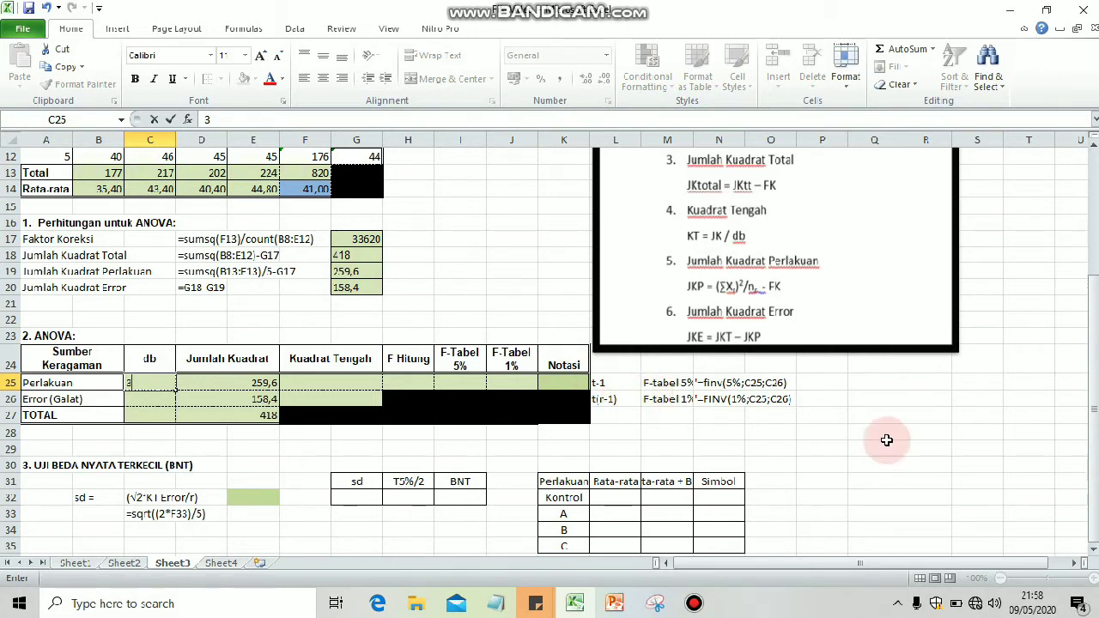
Note the calculation 4(5-1) in L27 and enter 16 as the Error degrees of freedom in C26
mouse_move(1093, 331)
mouse_down()
mouse_move(1092, 292)
mouse_move(1091, 320)
mouse_up()
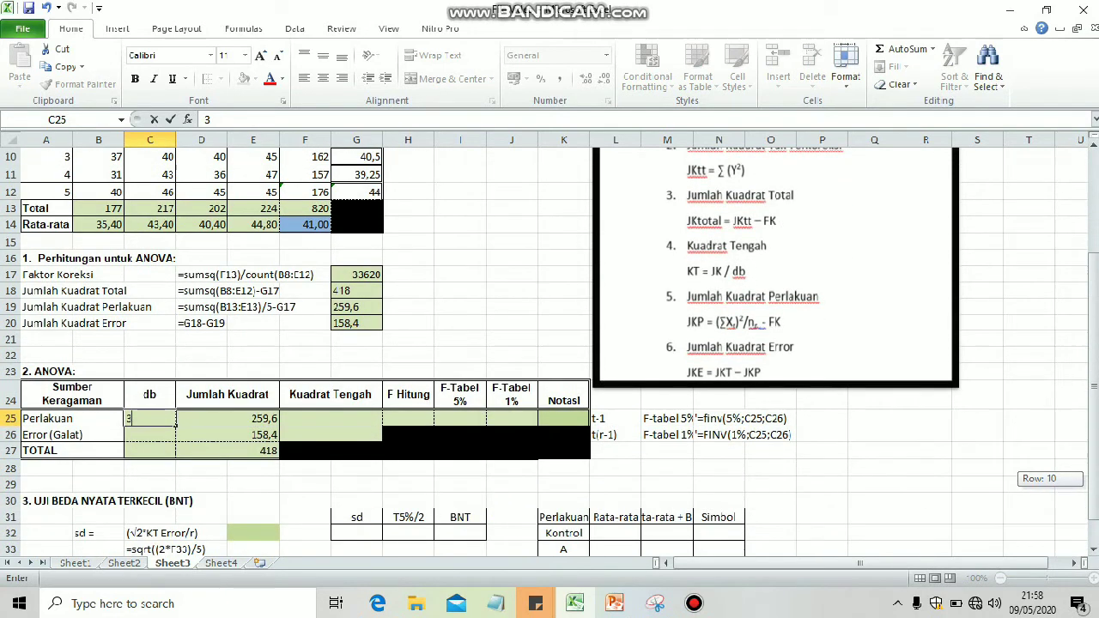
click(626, 456)
text(4(5-1)
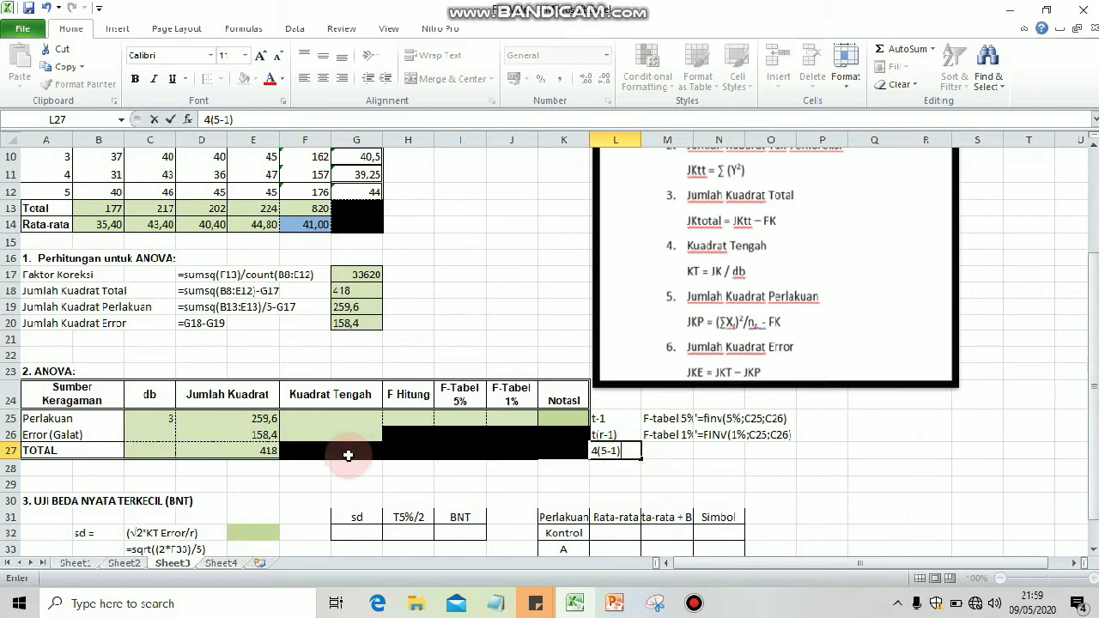
click(159, 435)
text(16)
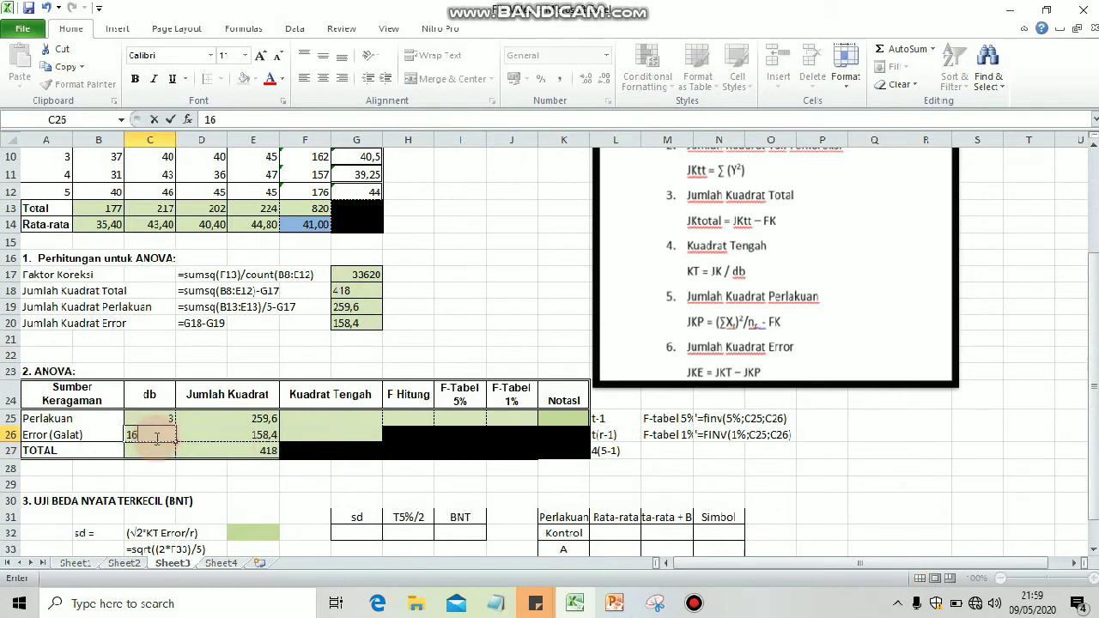
Enter 19 as the TOTAL degrees of freedom in C27
click(142, 453)
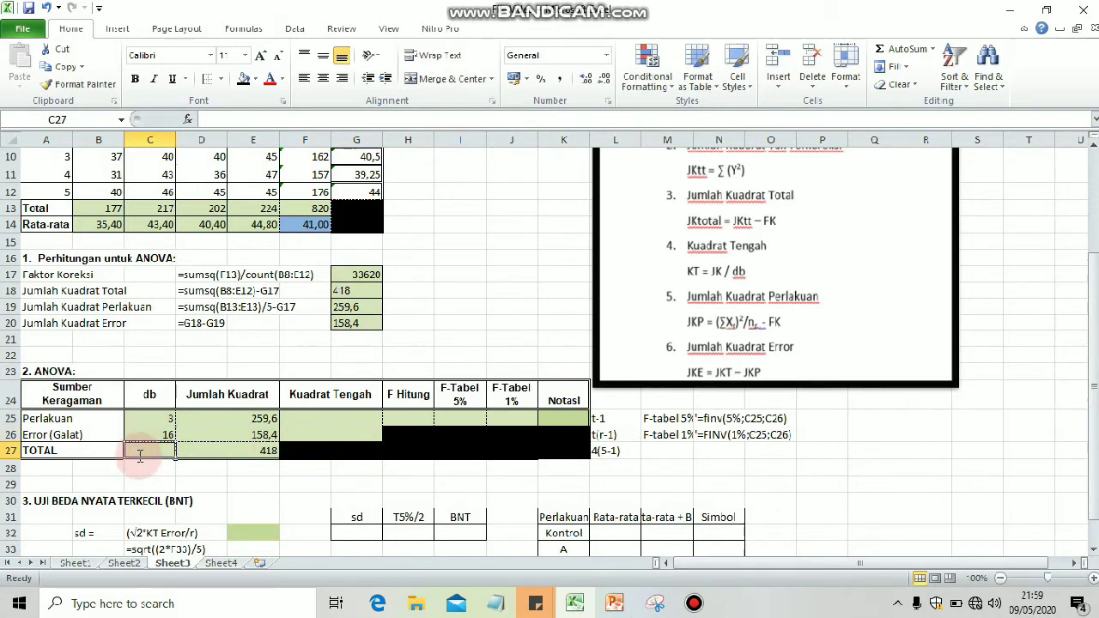
text(19)
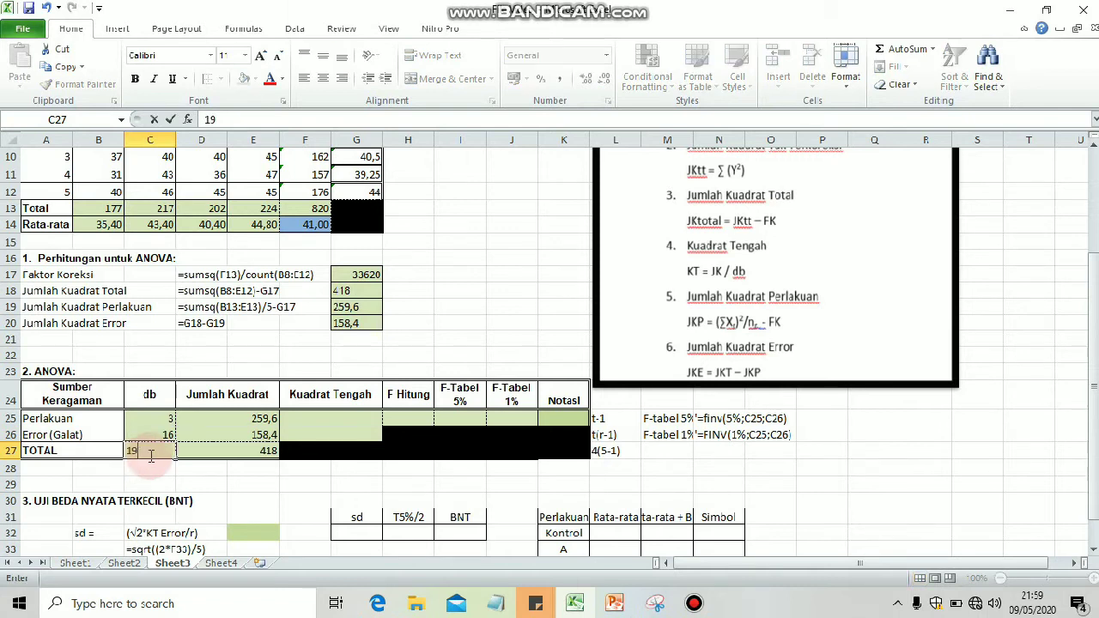
click(230, 469)
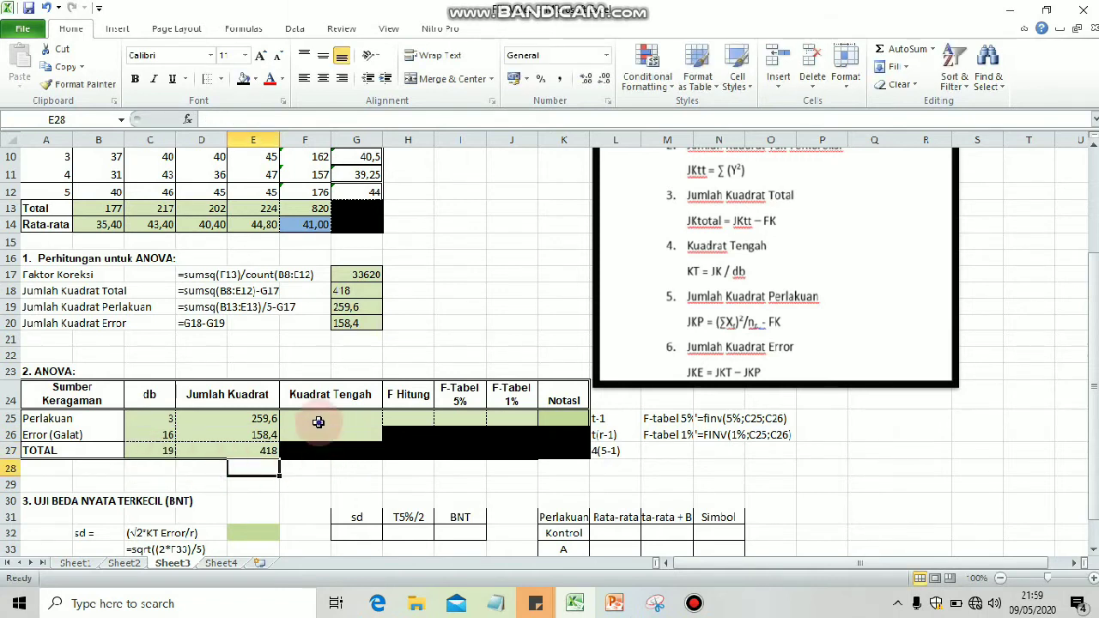
Calculate the Kuadrat Tengah for Perlakuan in F25 with =D25/C25
click(318, 421)
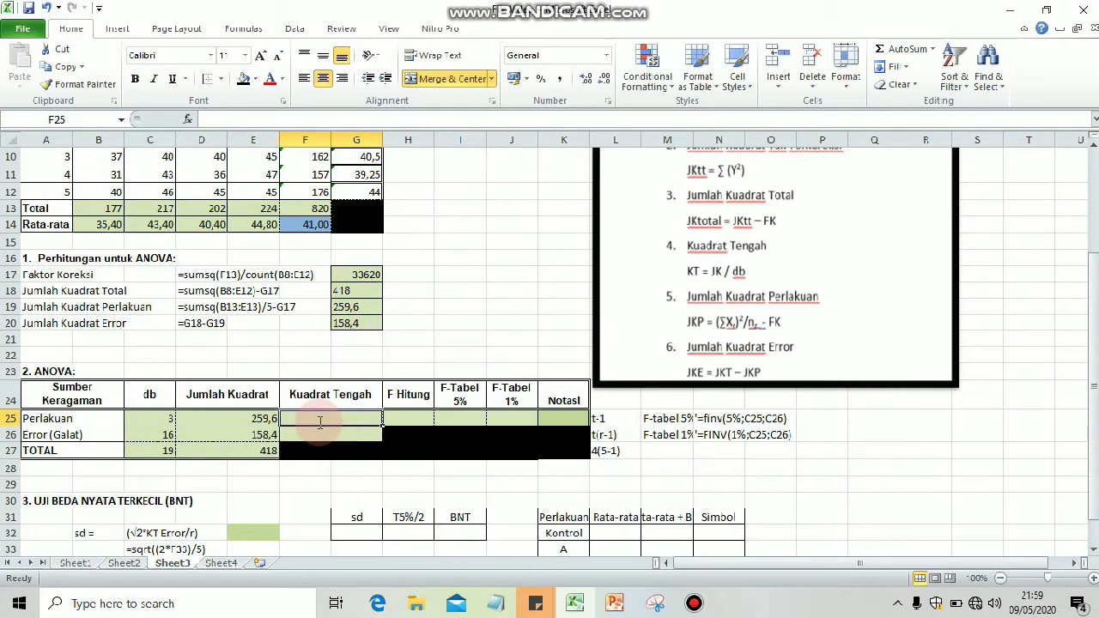
text(=)
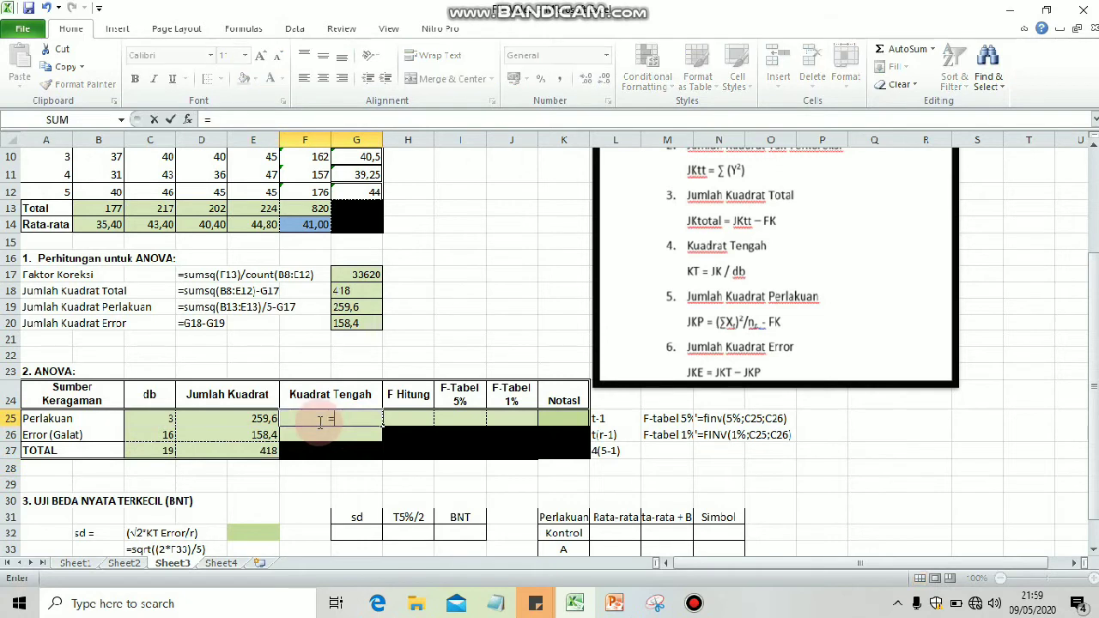
click(236, 418)
text(/)
click(154, 419)
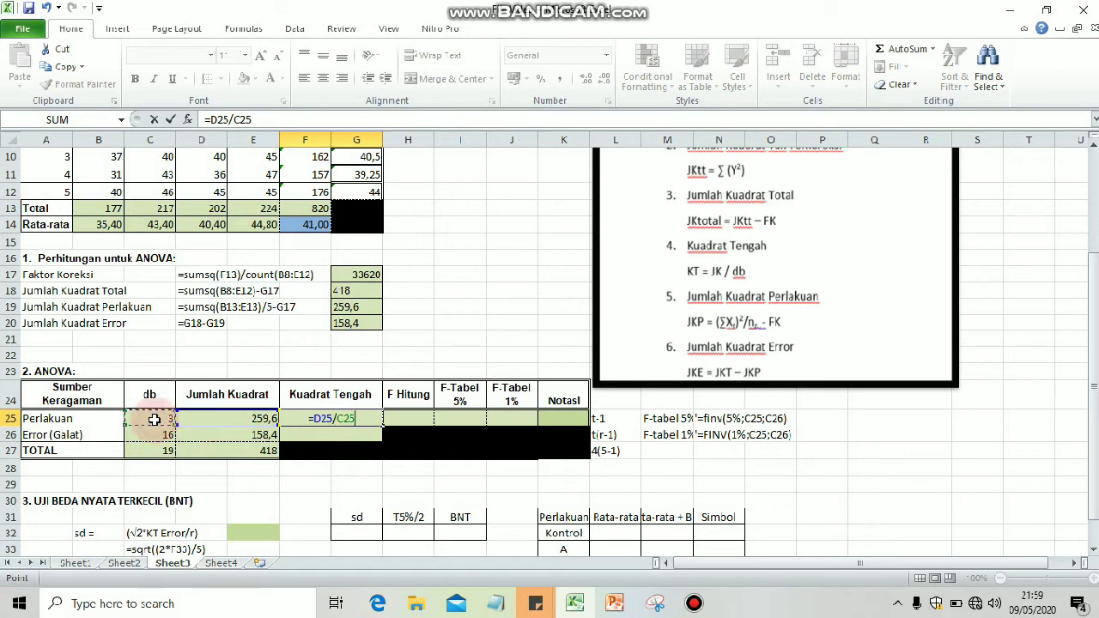
key(Return)
Calculate the Kuadrat Tengah for Error in F26 with =D26/C26
click(303, 437)
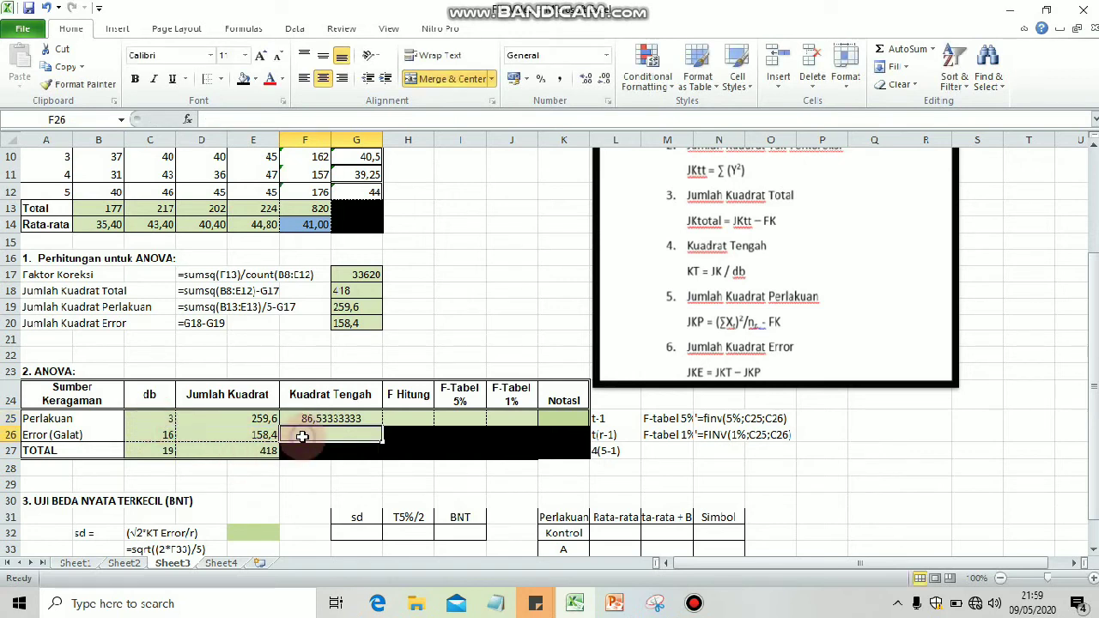
text(=)
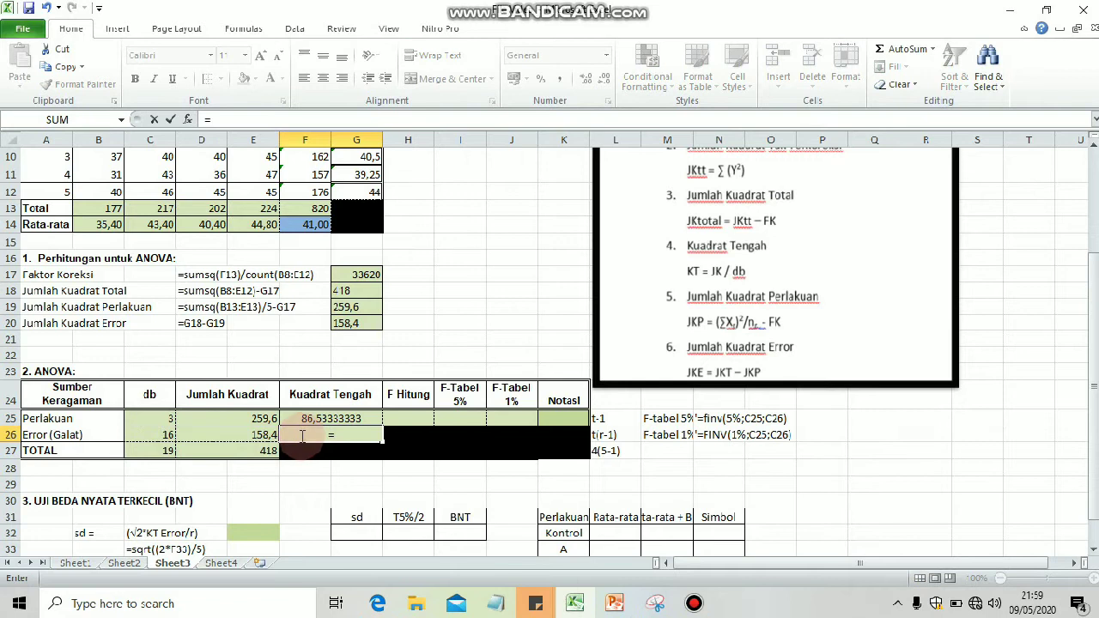
click(242, 433)
text(/)
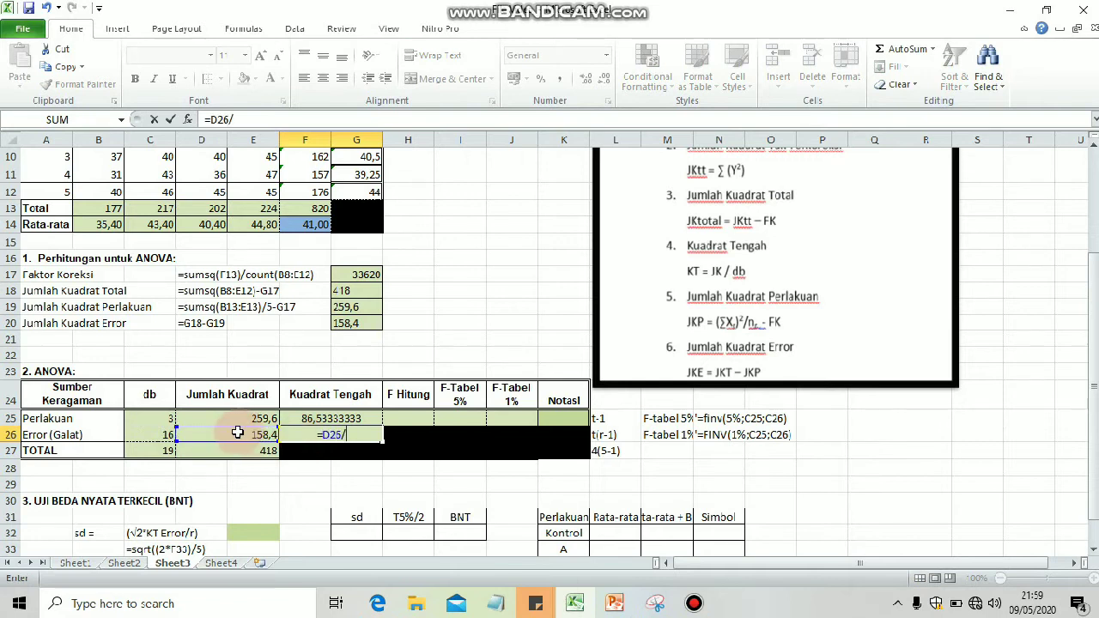
click(155, 438)
key(Return)
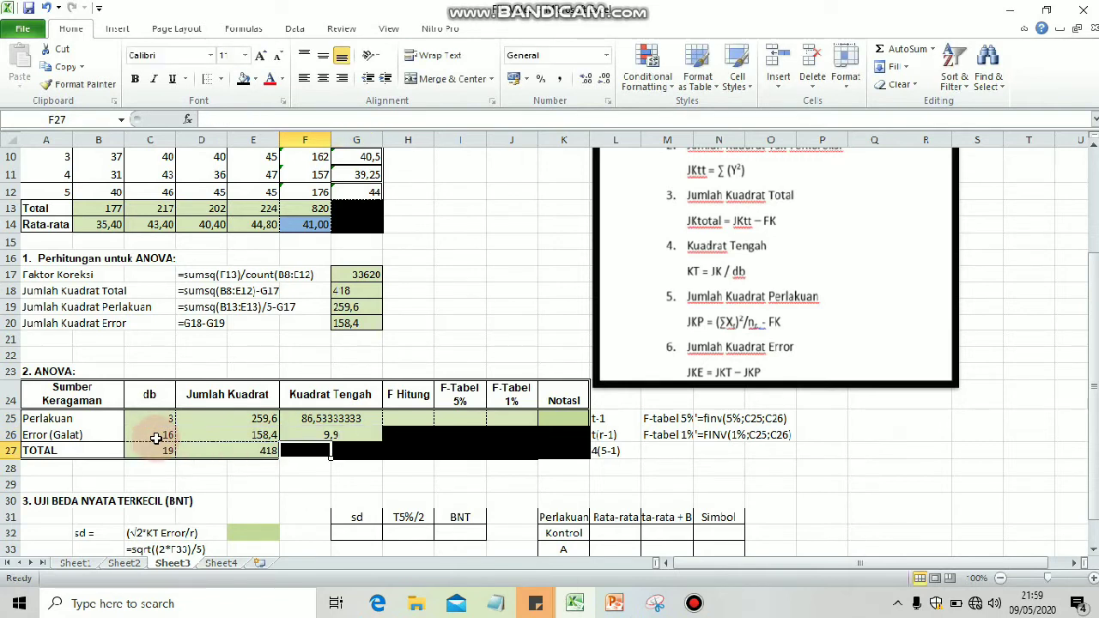
Calculate F Hitung for Perlakuan in H25 with =F25/F26
click(408, 416)
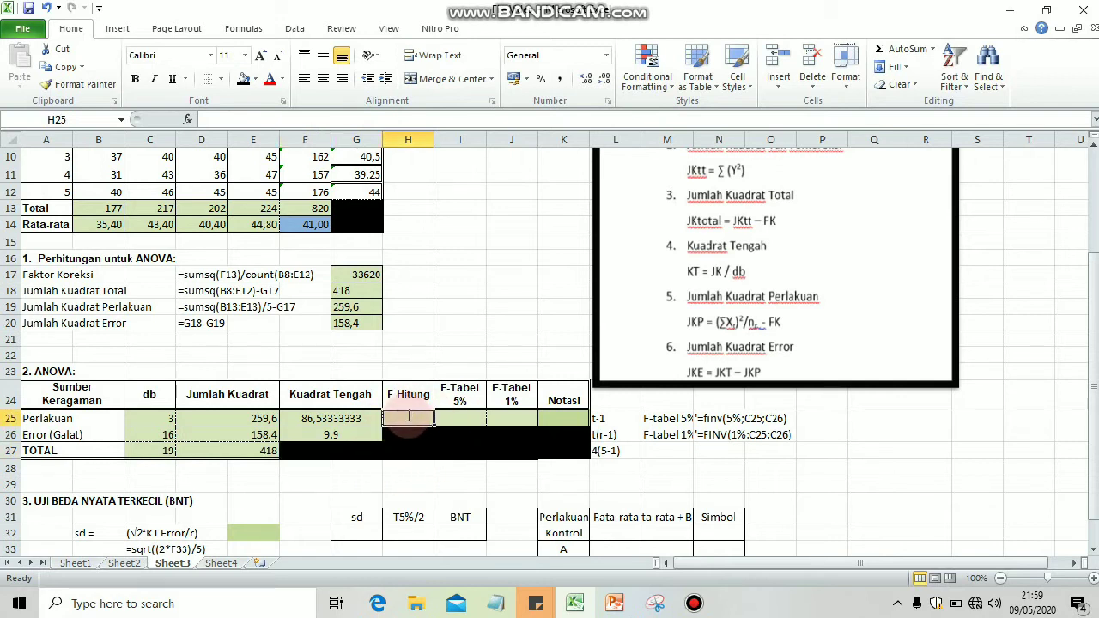
text(=)
click(330, 421)
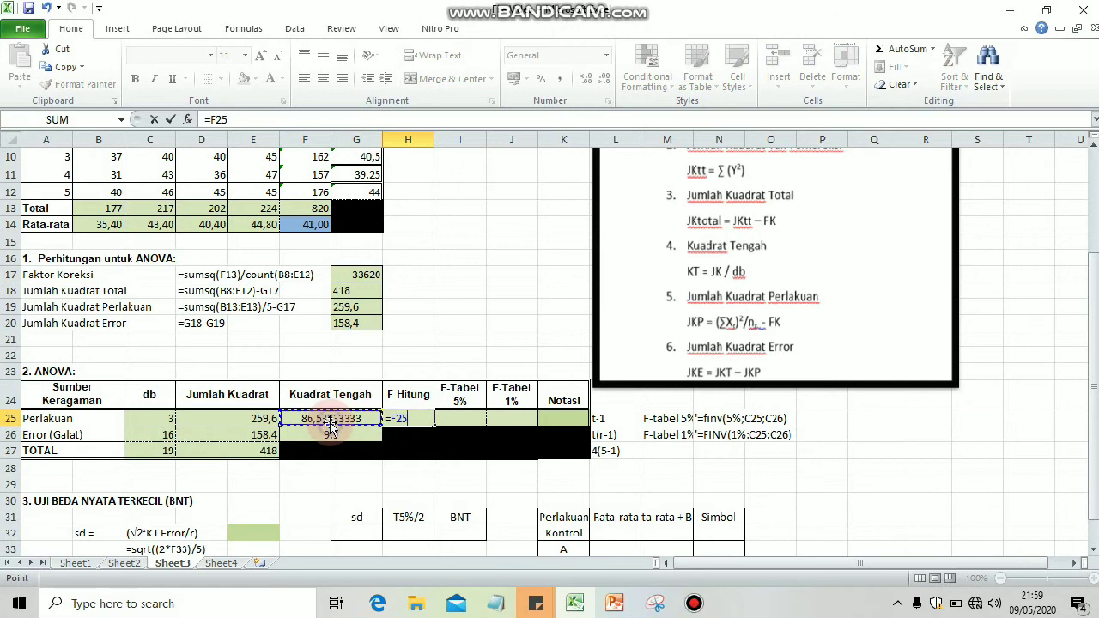
text(/)
click(331, 434)
key(Return)
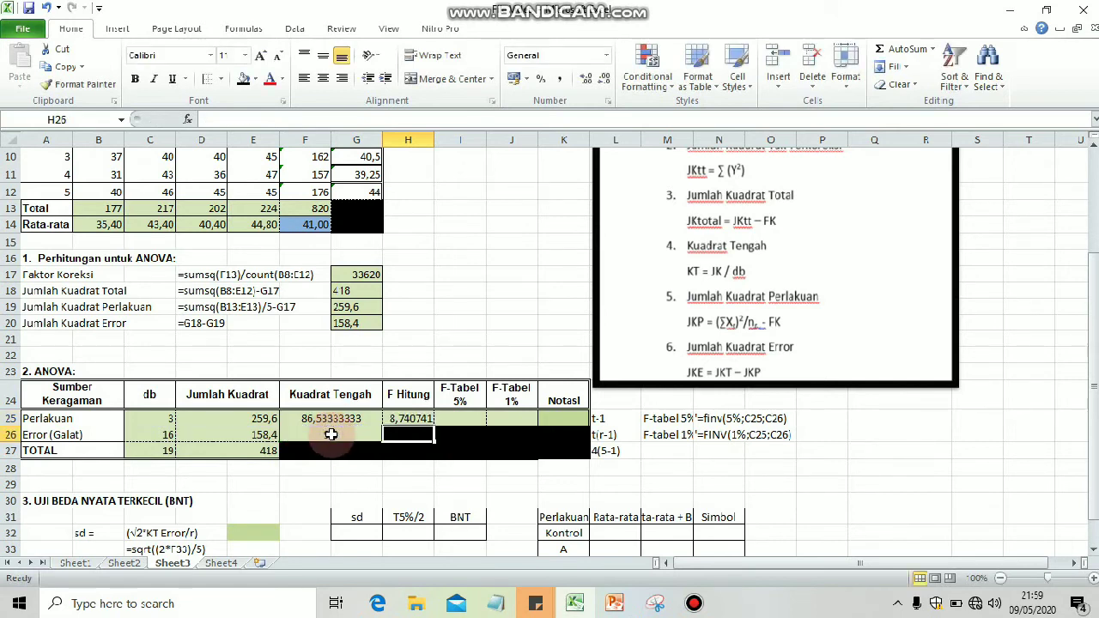
Calculate the F-Tabel 5% value for Perlakuan in I25 with =finv(5%;C25;C26)
click(459, 419)
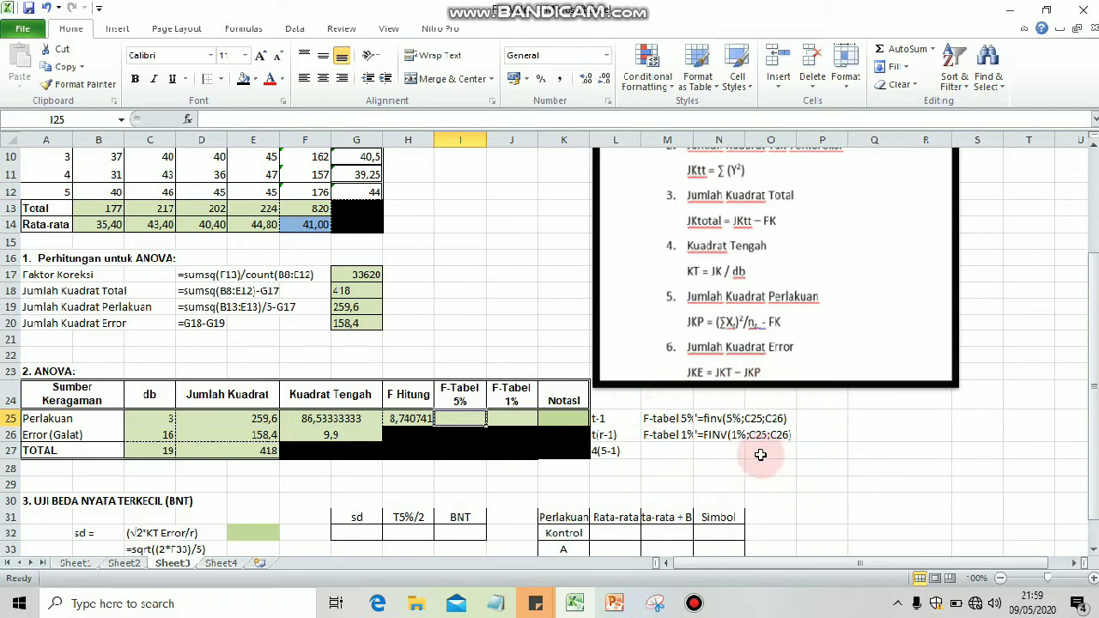
text(=)
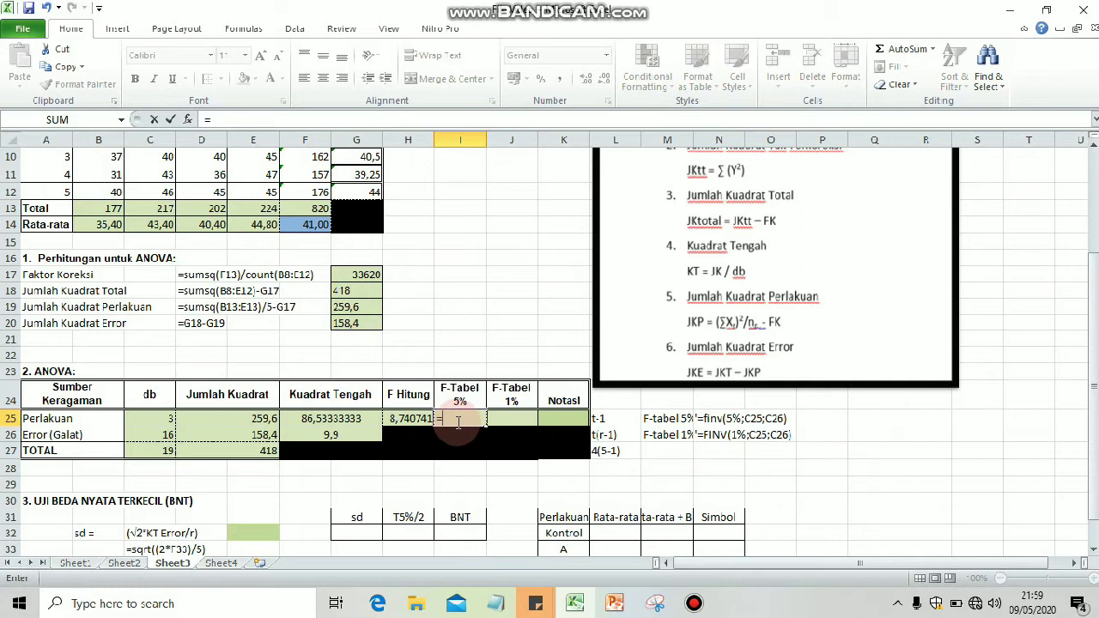
text(finv()
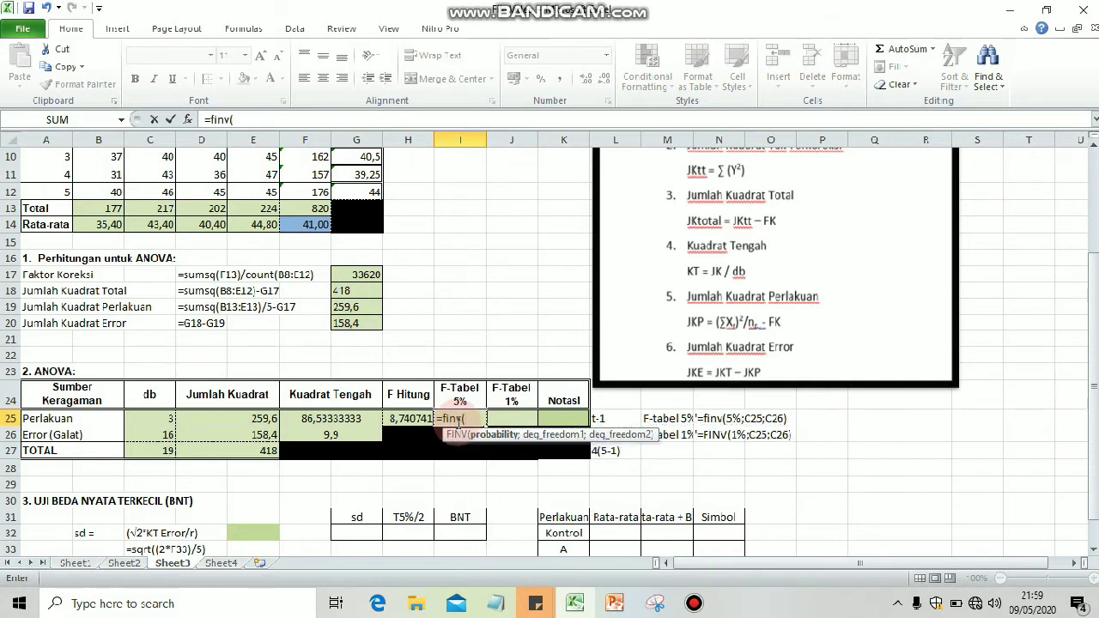
text(5%;)
click(140, 421)
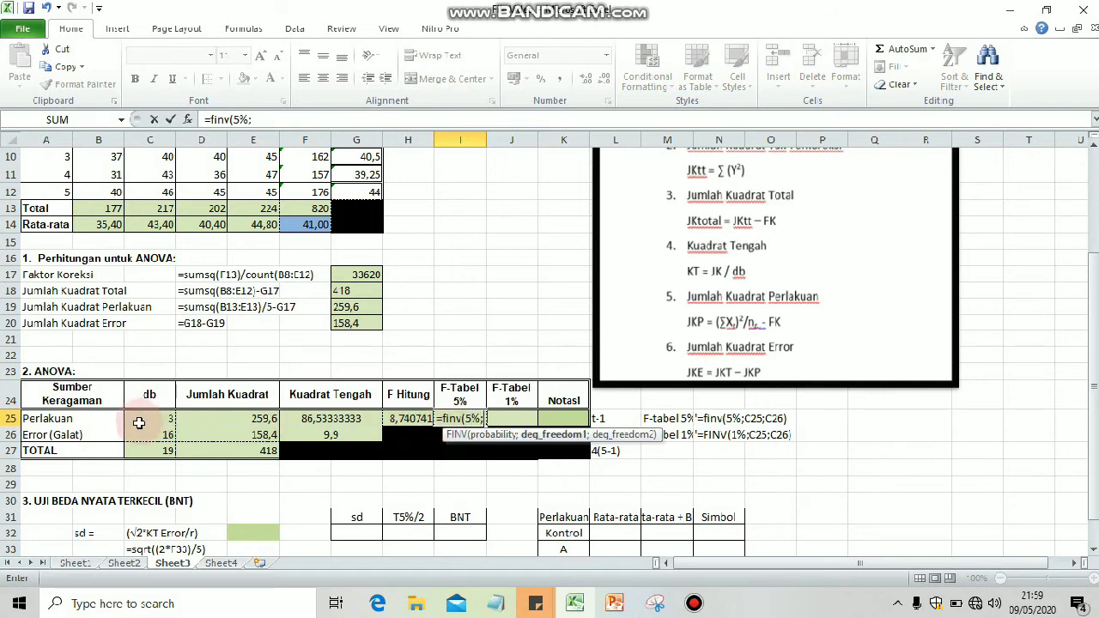
text(;)
click(139, 436)
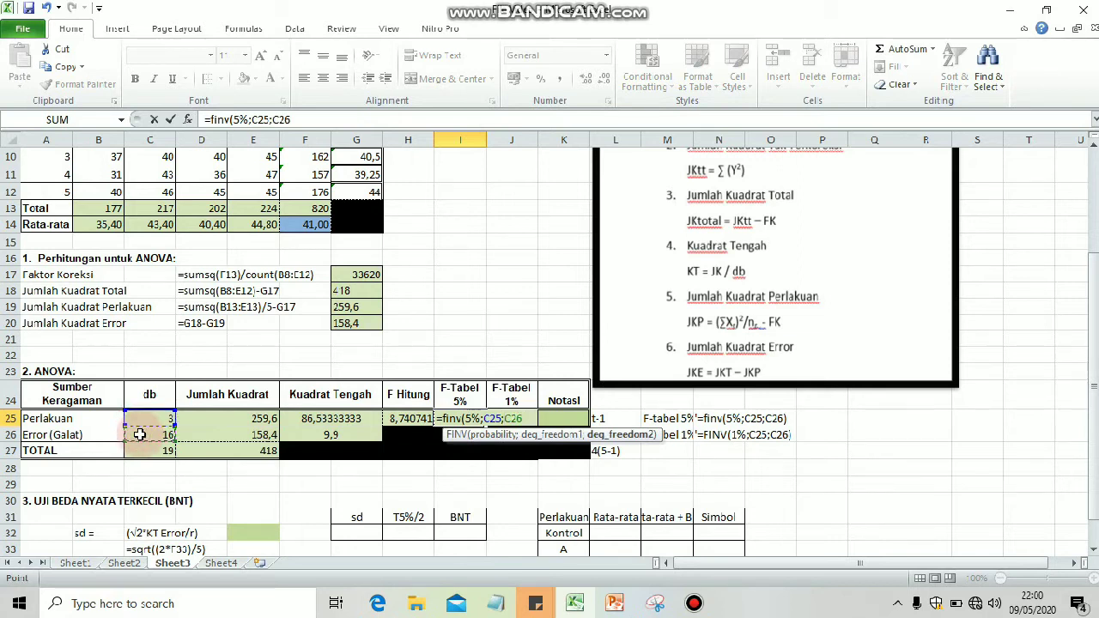
text())
key(Return)
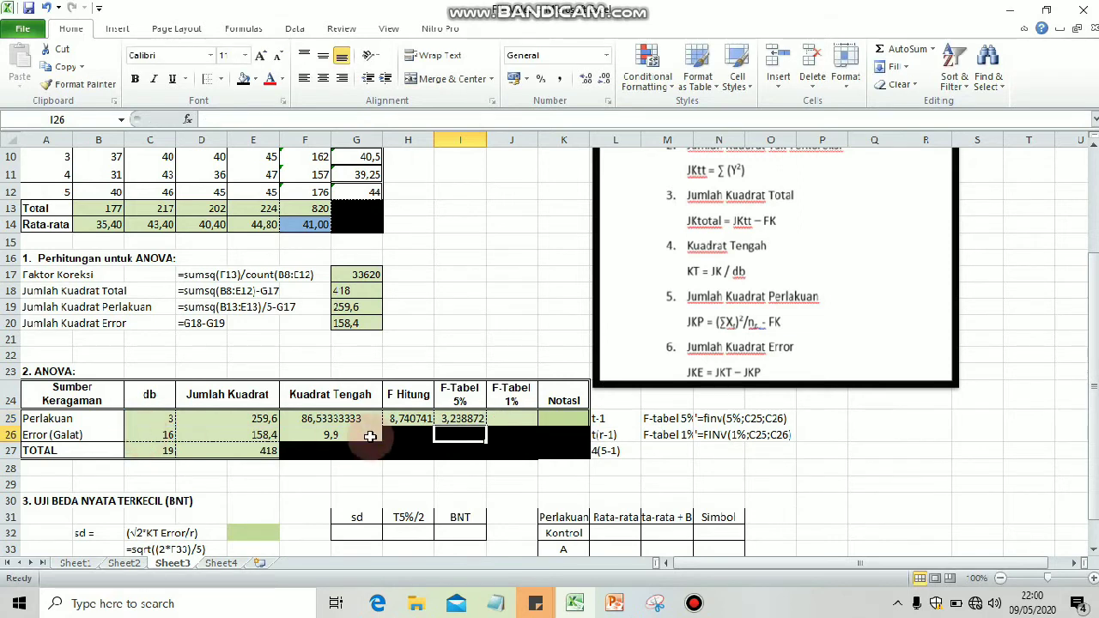
Calculate the F-Tabel 1% value for Perlakuan in J25 with =finv(1%;C25;C26)
click(498, 420)
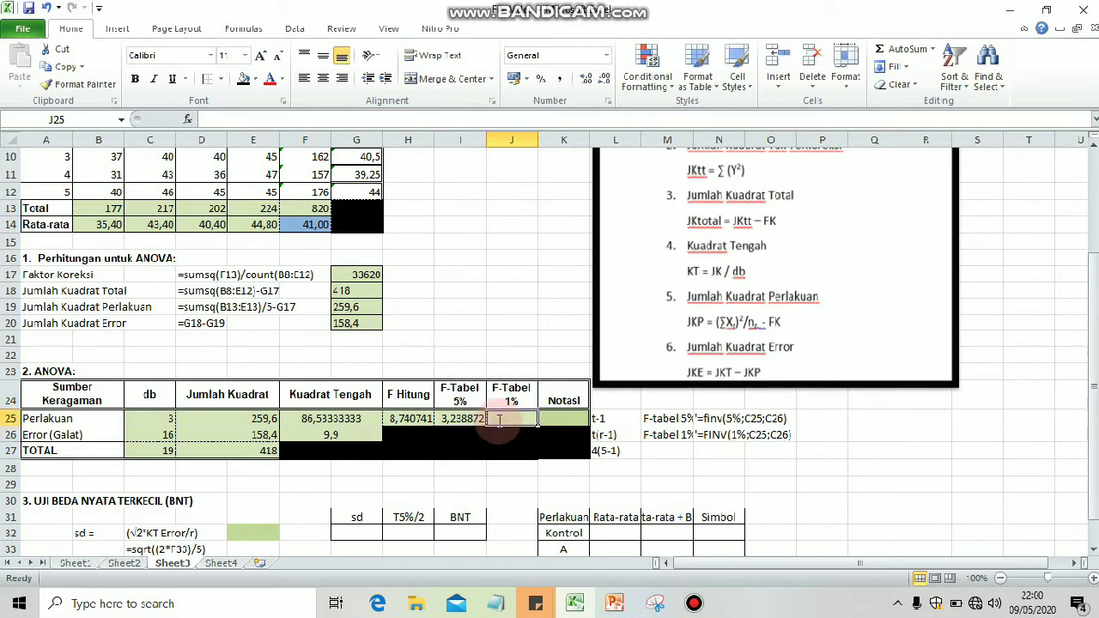
text(=finv(1%)
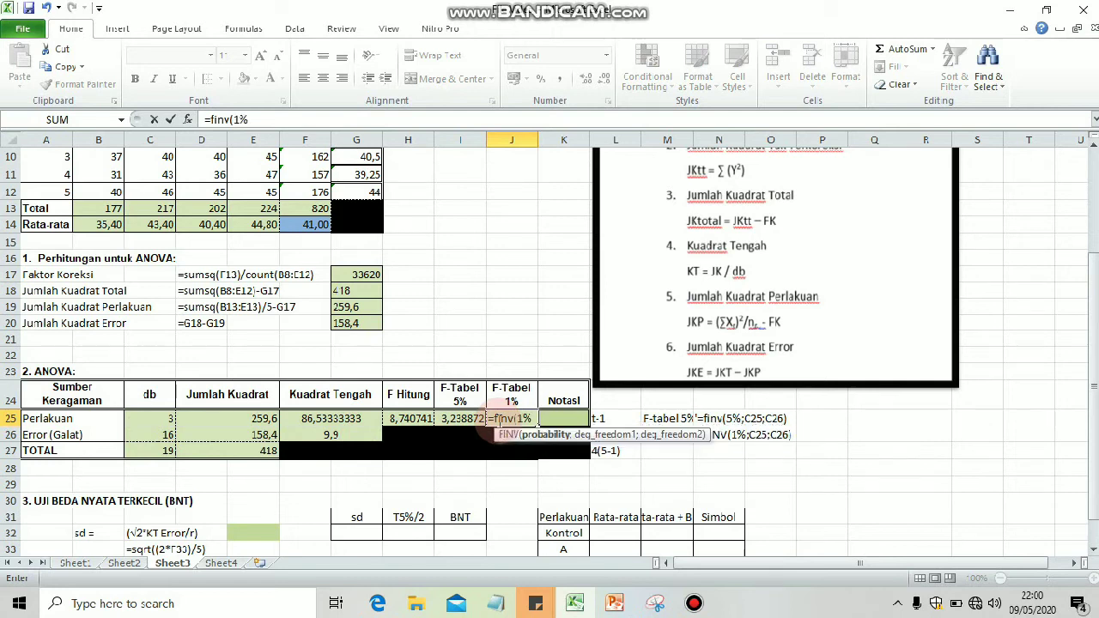
text(;)
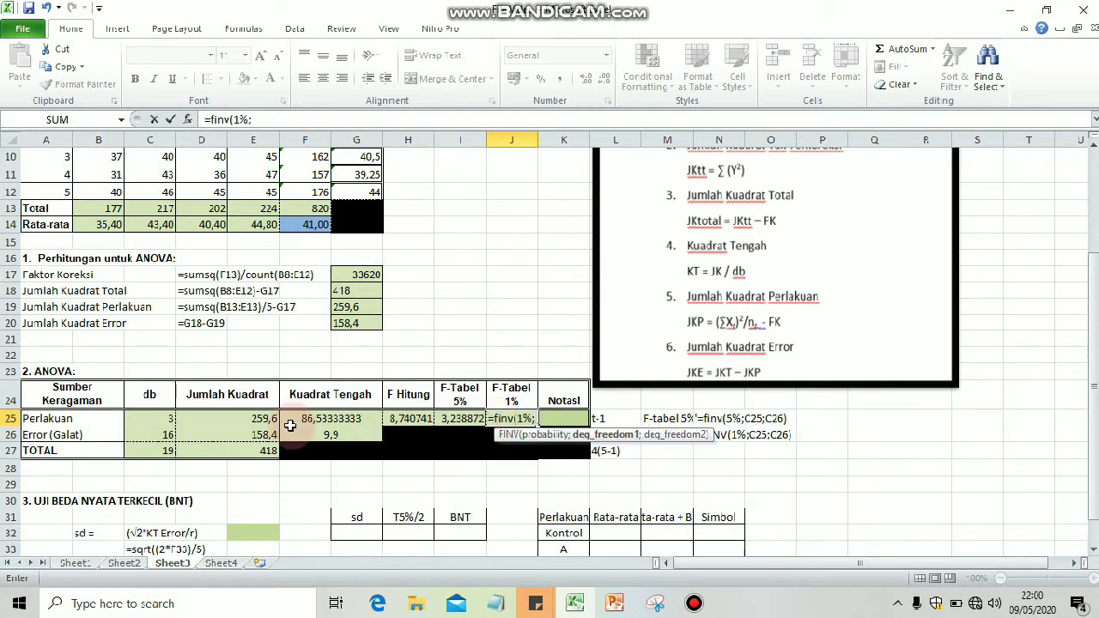
click(147, 420)
text(;)
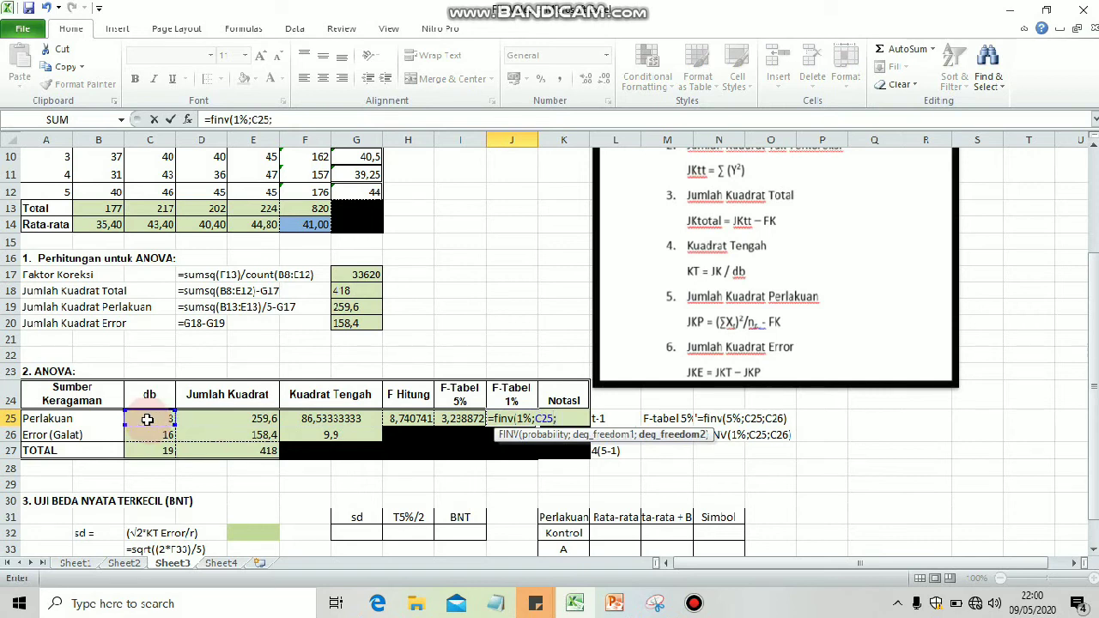
click(140, 436)
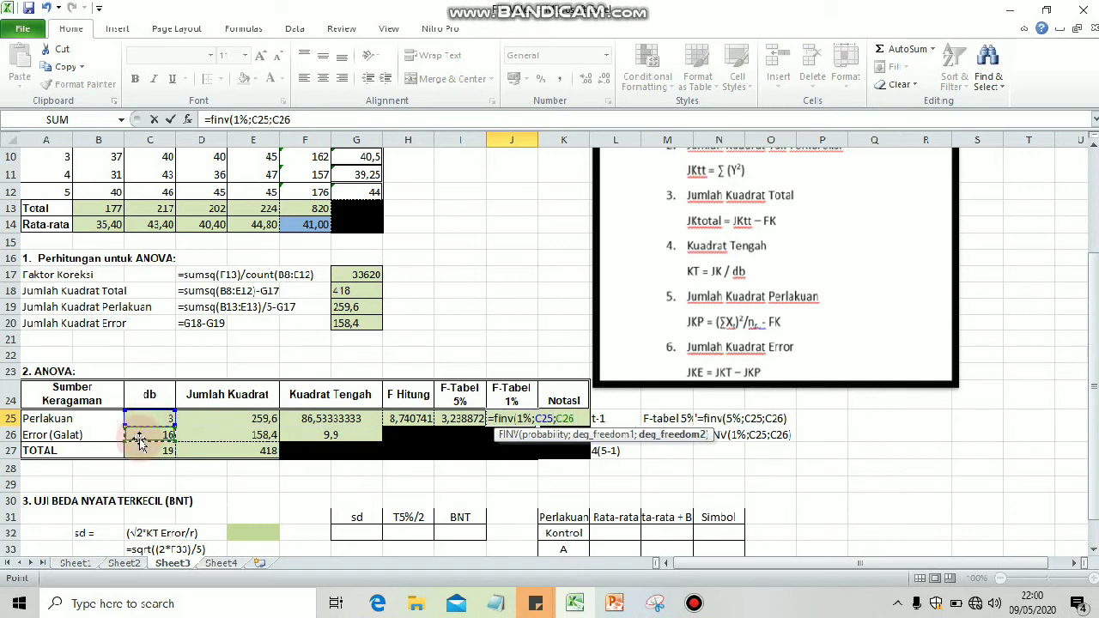
text())
key(Return)
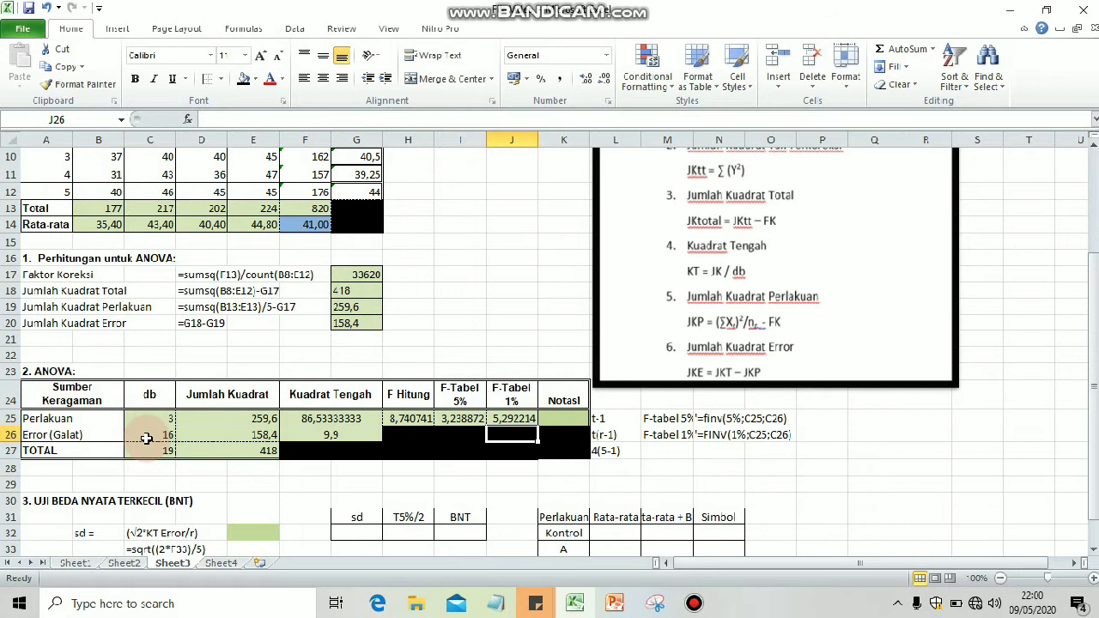
Enter ** as the Notasi for Perlakuan in K25
click(569, 418)
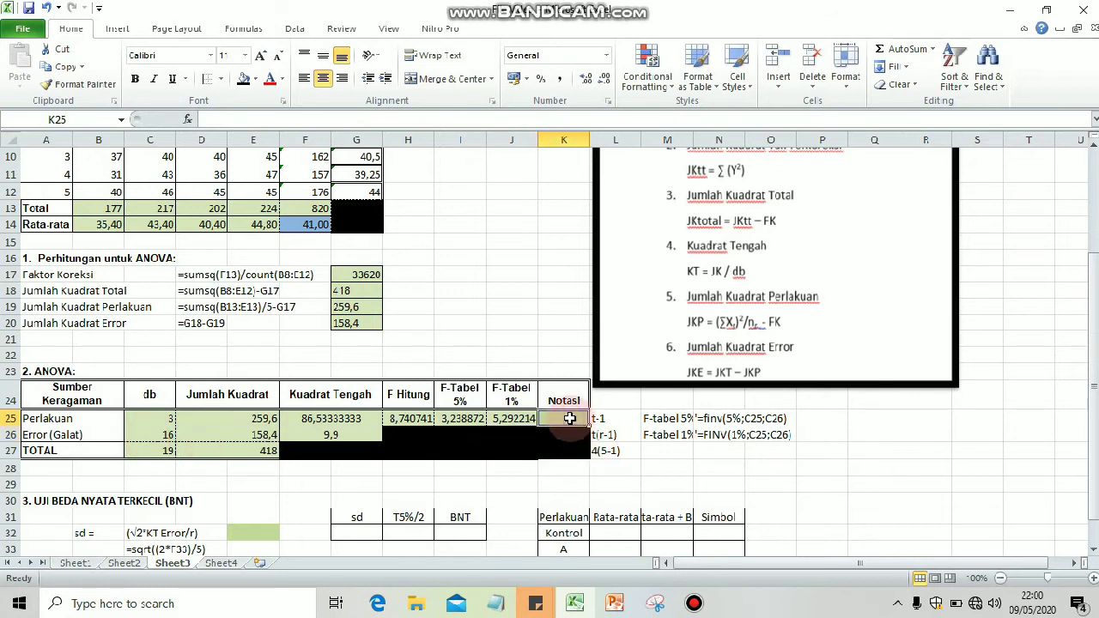
text(**)
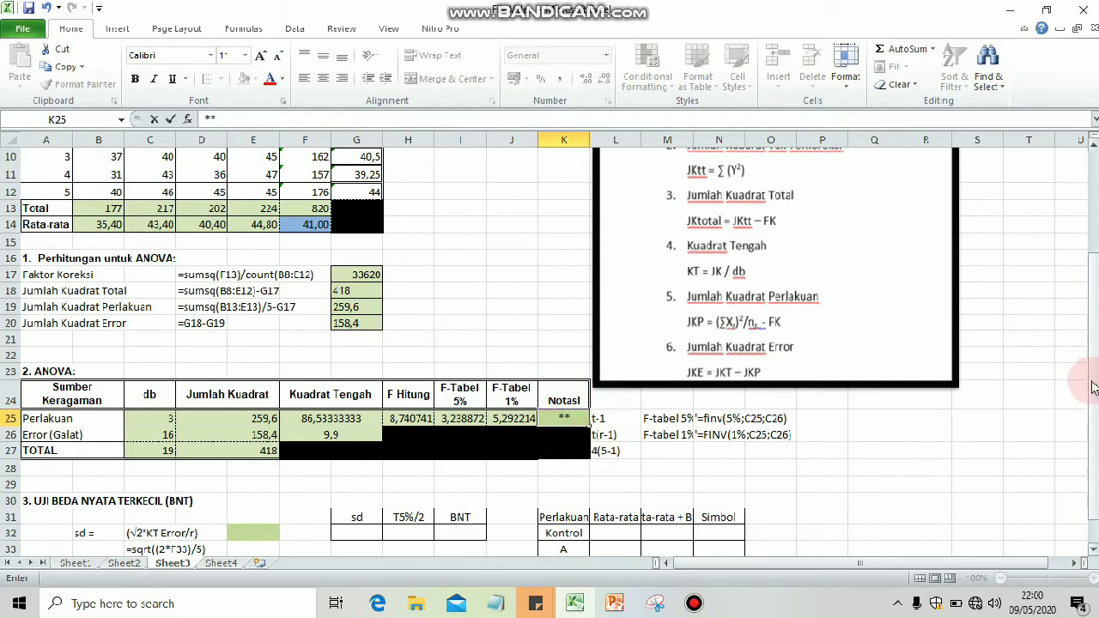
Calculate sd for the BNT test in E32 with =sqrt((2*F26)/5)
drag(1096, 430, 1096, 452)
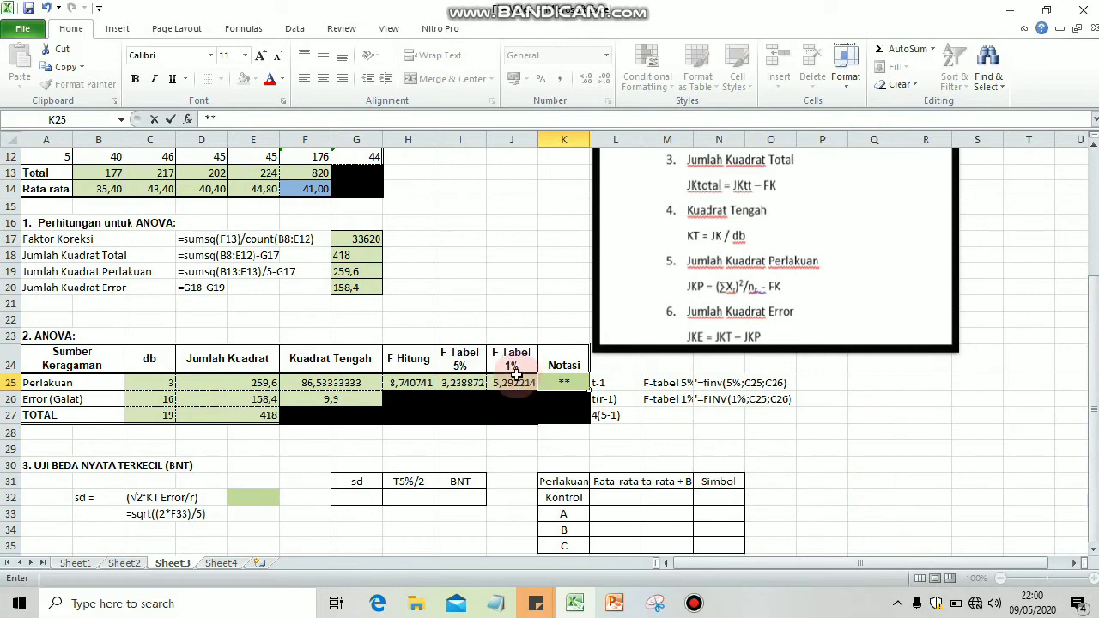
click(258, 498)
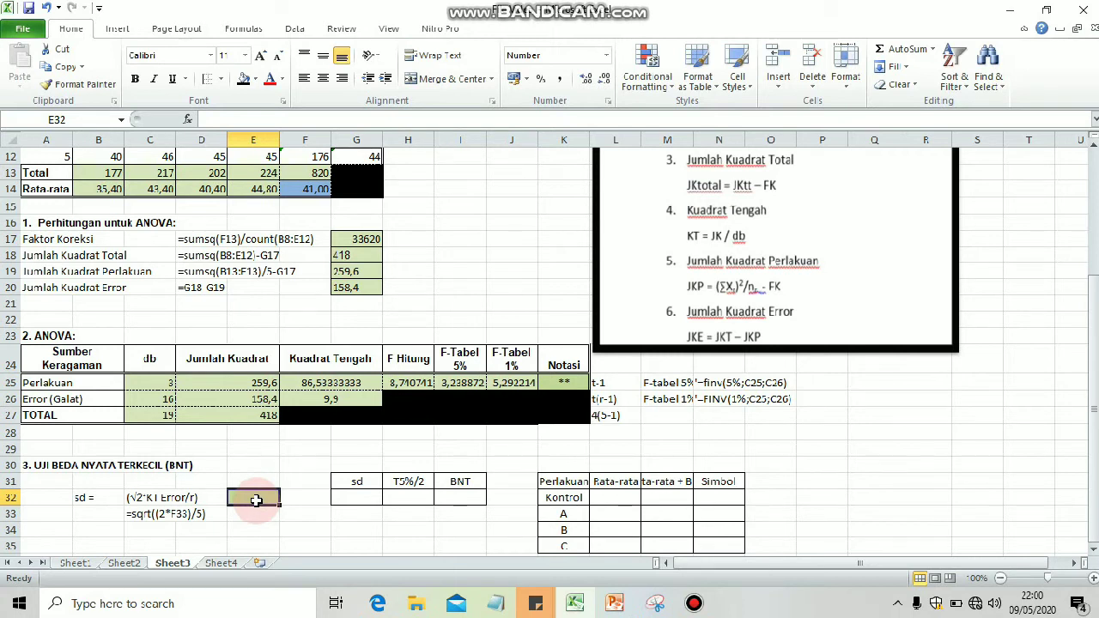
text(=sqr)
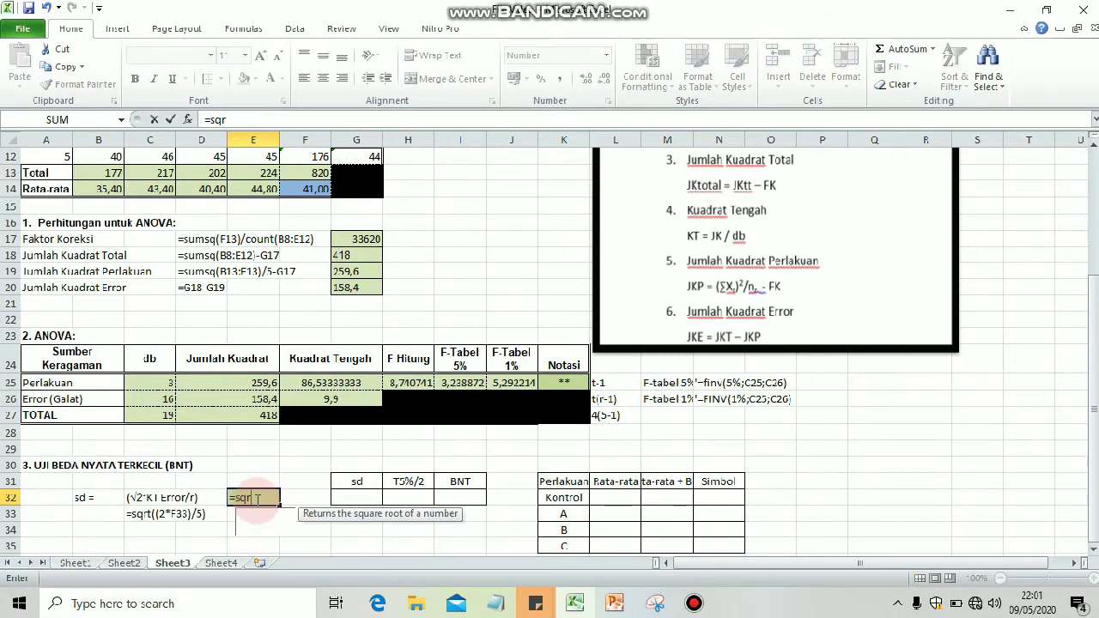
text(t((2)
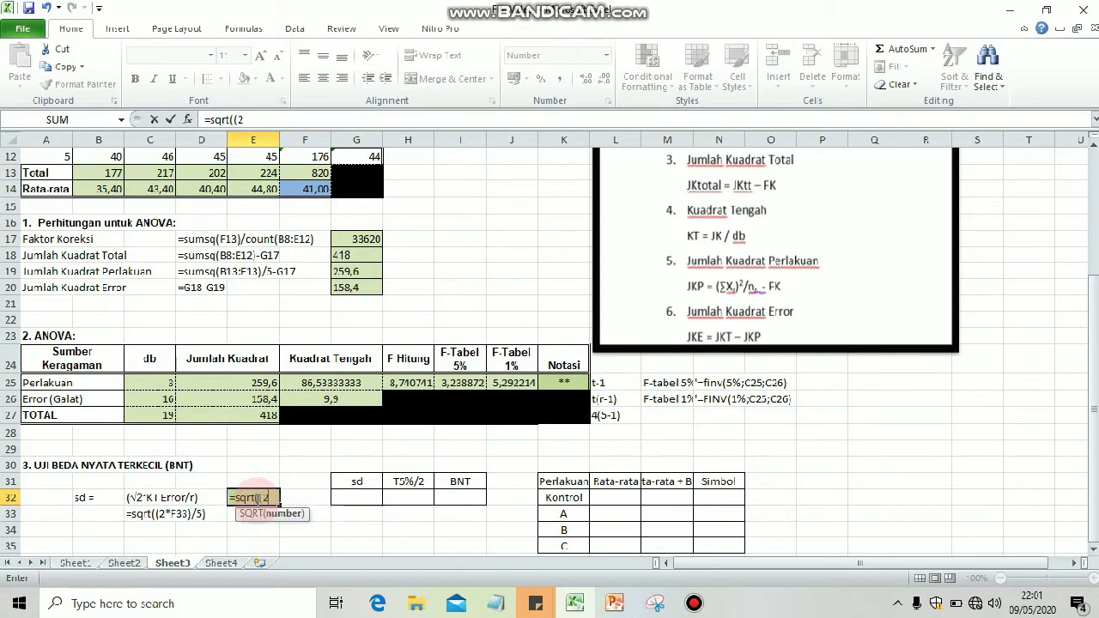
text(*)
click(318, 397)
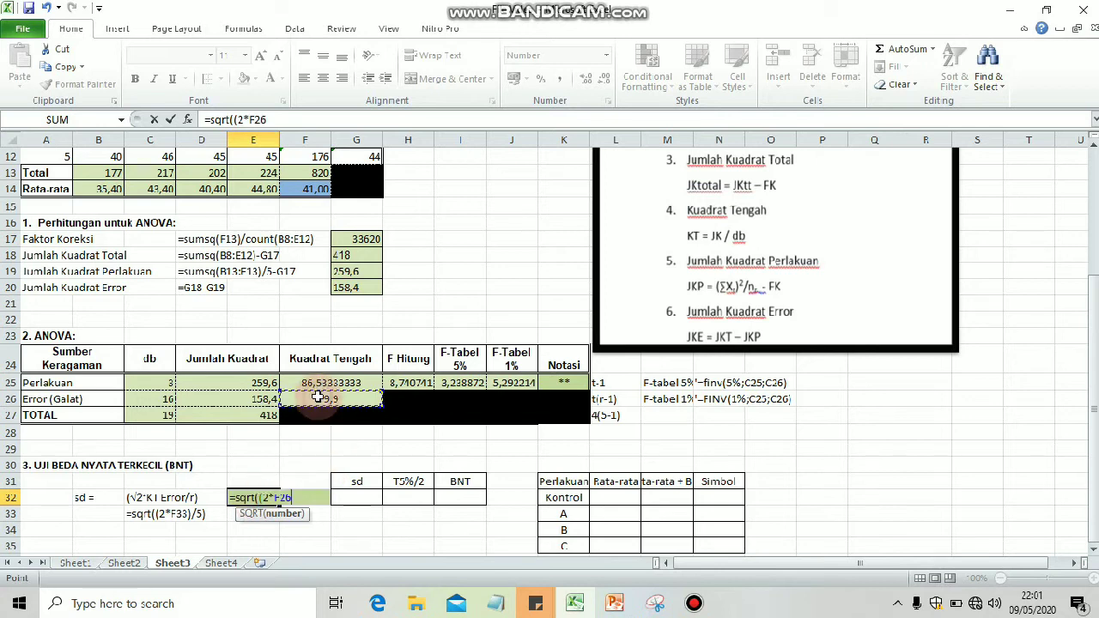
text()/5))
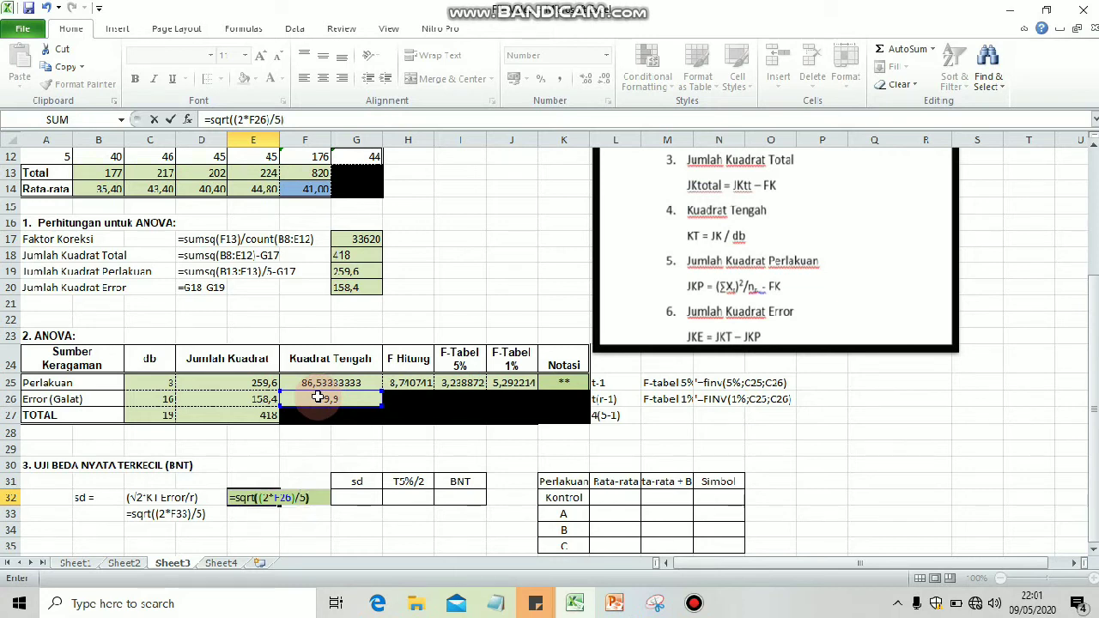
key(Return)
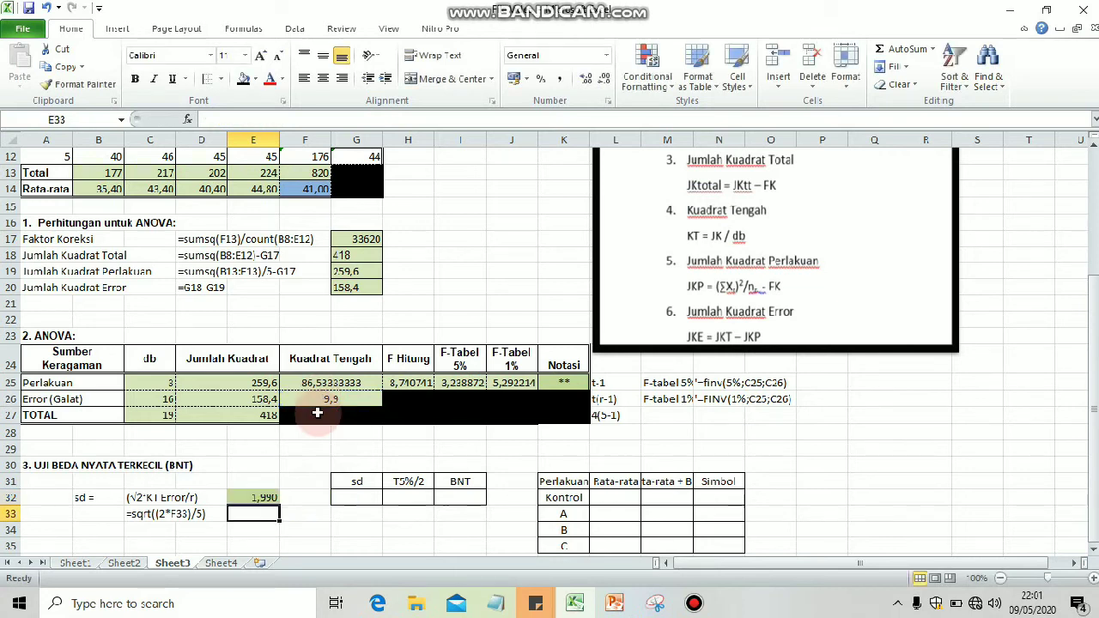
Copy the sd result from E32 into the sd cell G32 as a value instead of a formula
click(247, 497)
key(ctrl+c)
click(356, 499)
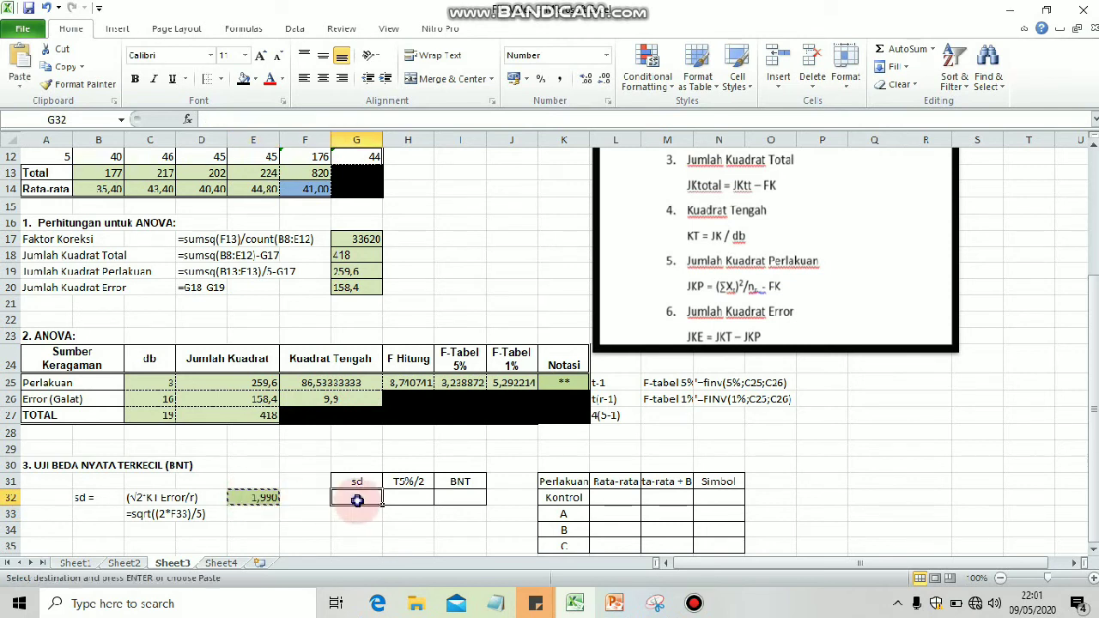
key(ctrl+v)
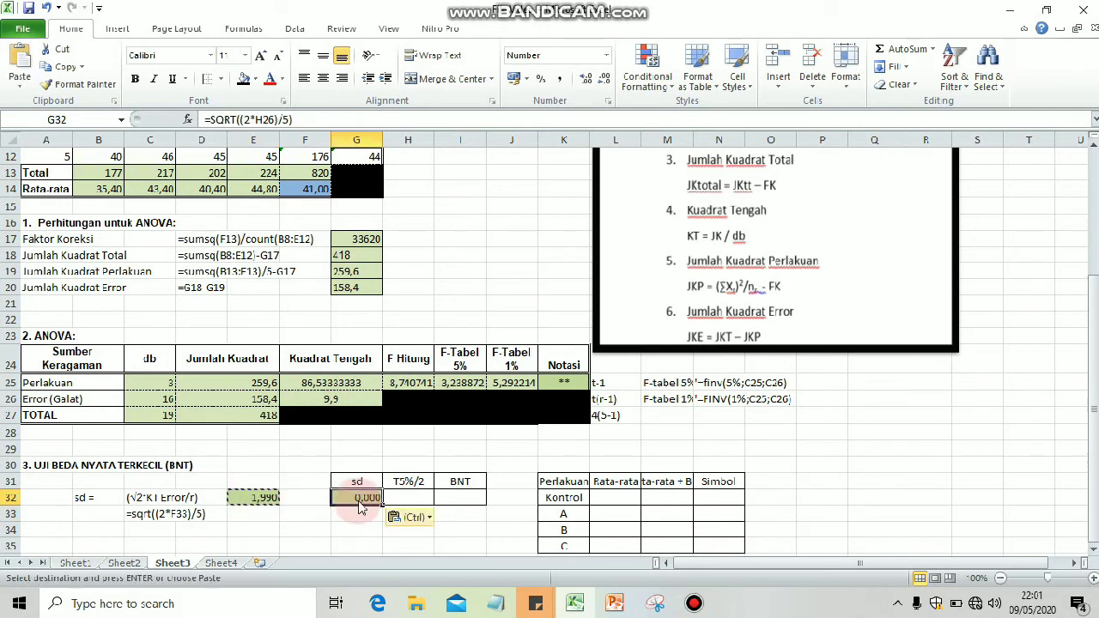
click(410, 517)
click(398, 456)
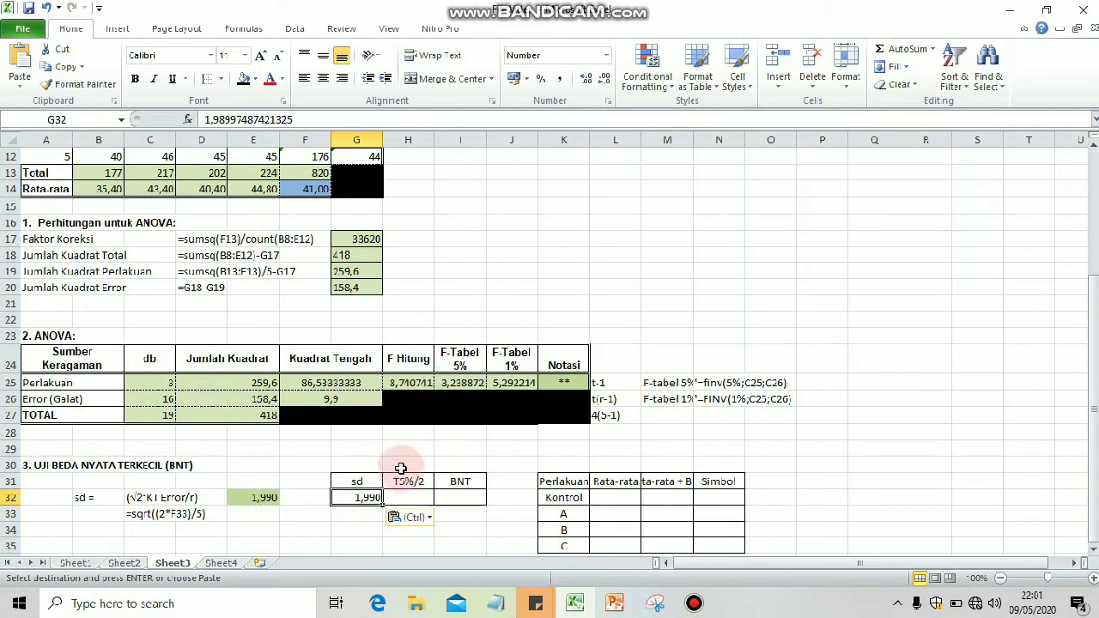
Look up the t value for df 16 at 0.025 in tabel-t (1).pdf in Edge, and enter 2,11991 under T5%/2 in H32 of the Excel sheet
click(411, 498)
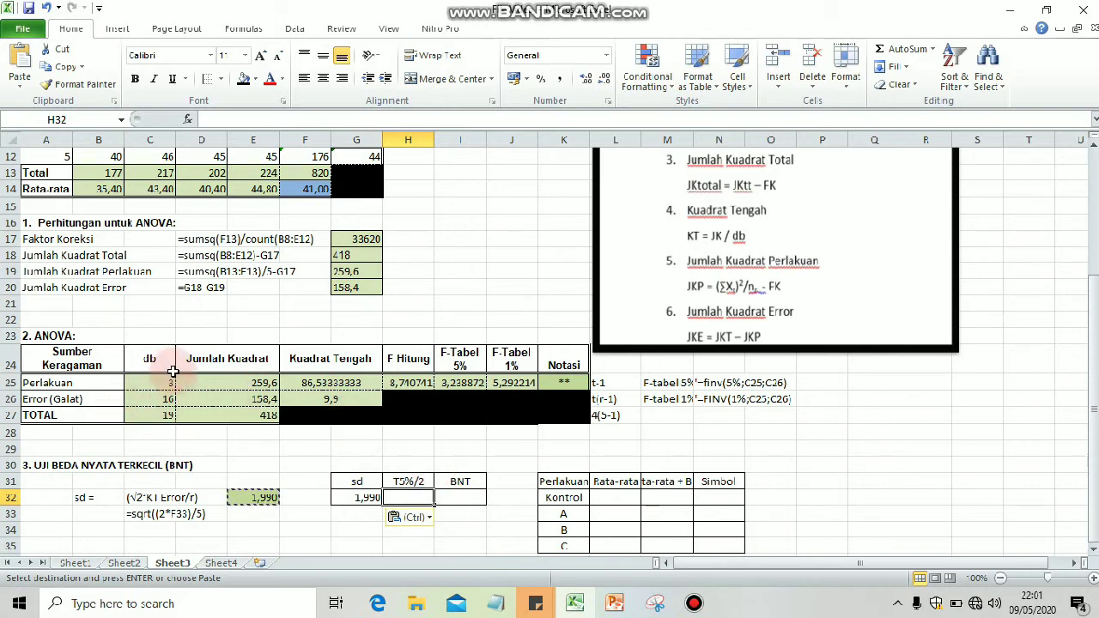
click(378, 601)
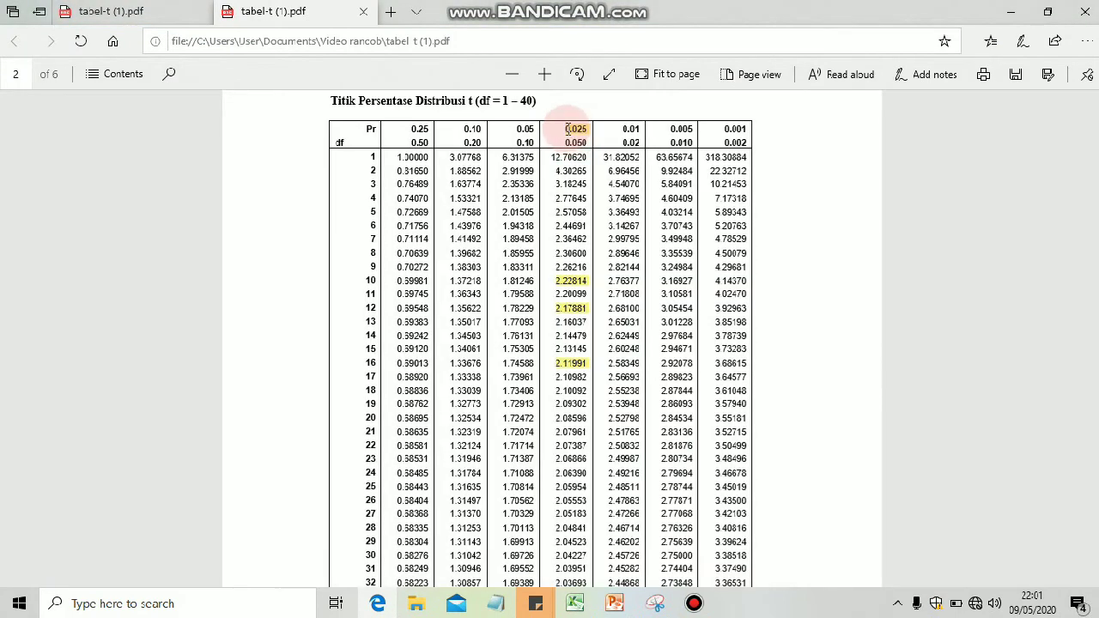
drag(571, 129, 592, 129)
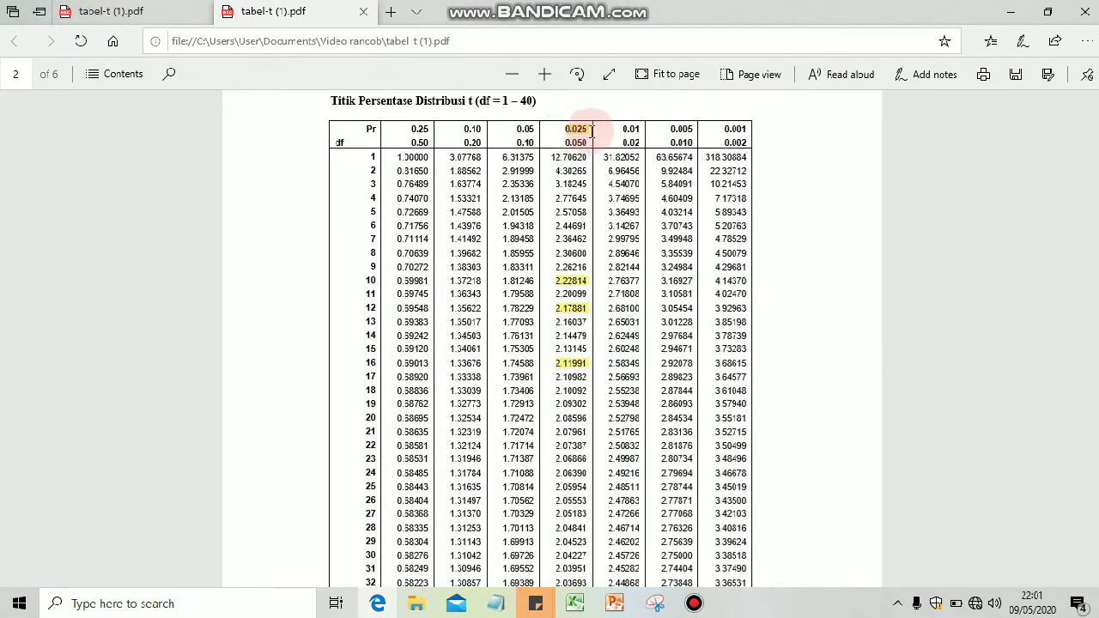
click(370, 365)
drag(369, 364, 554, 370)
click(555, 366)
click(567, 420)
click(567, 381)
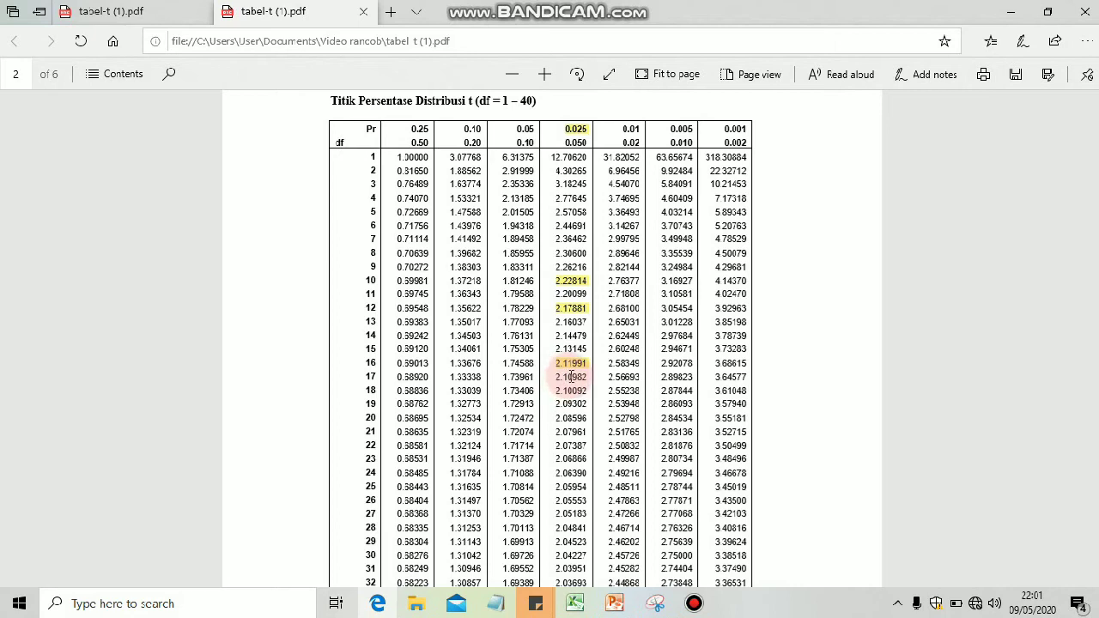
click(574, 604)
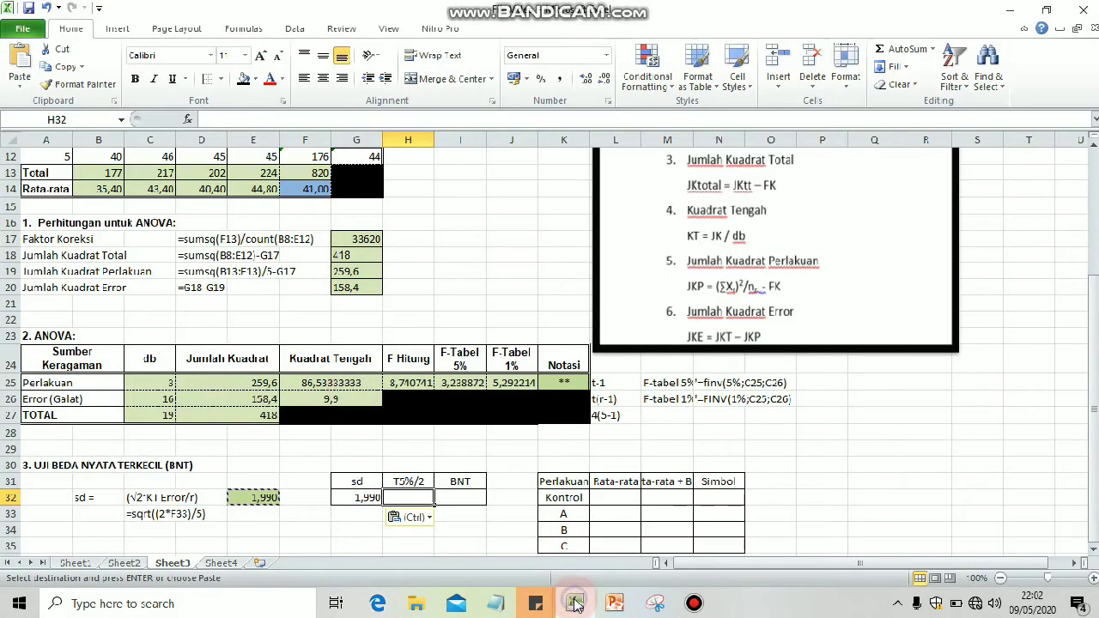
click(402, 499)
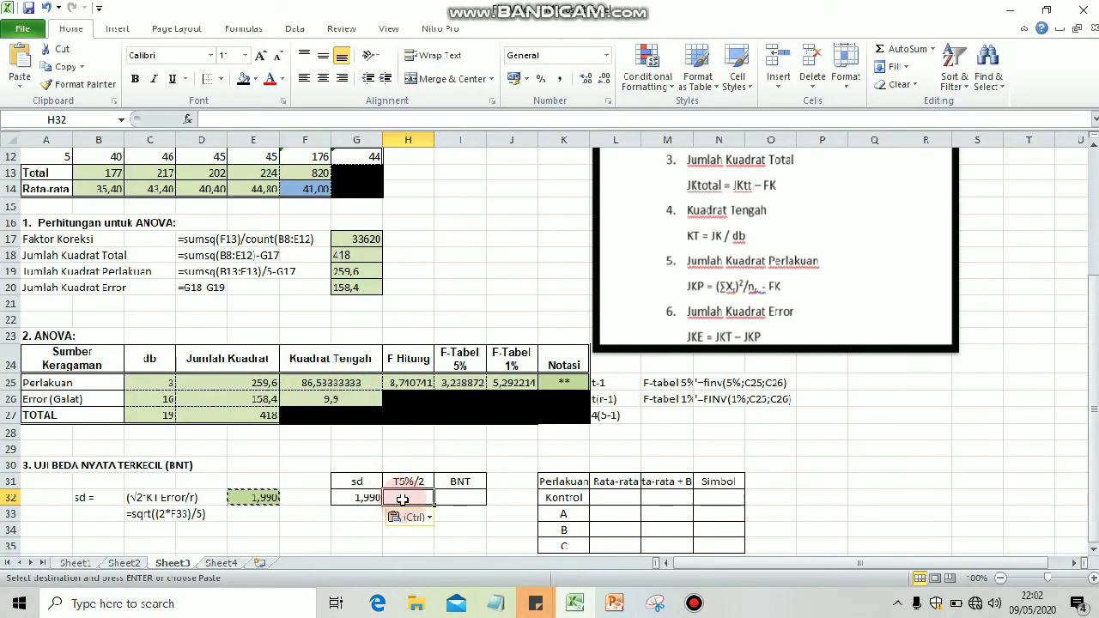
text(2)
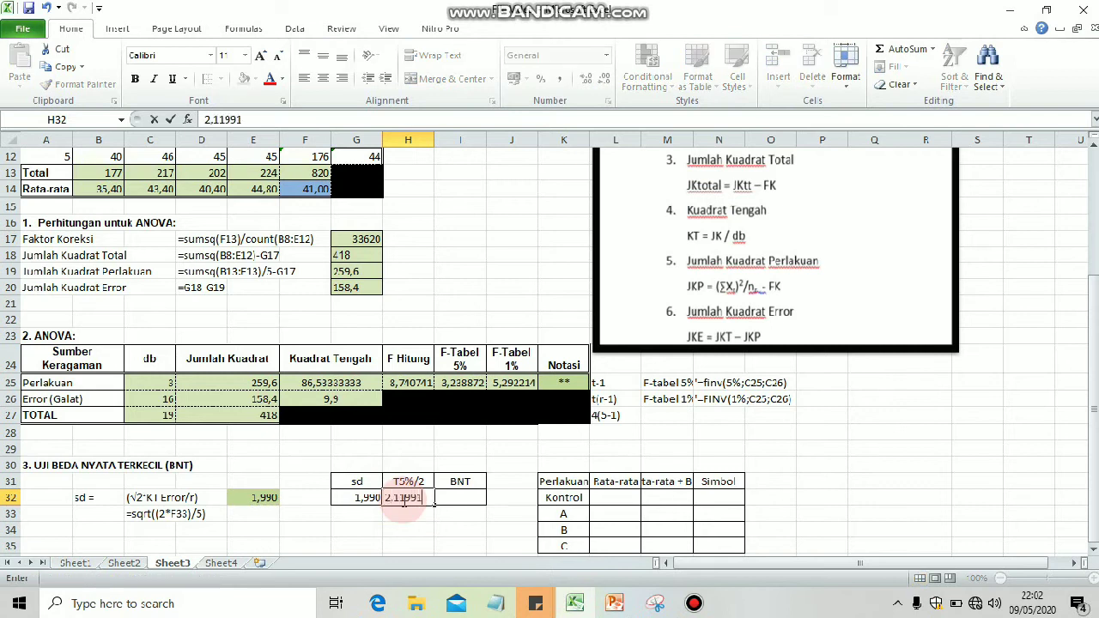
text(,11991)
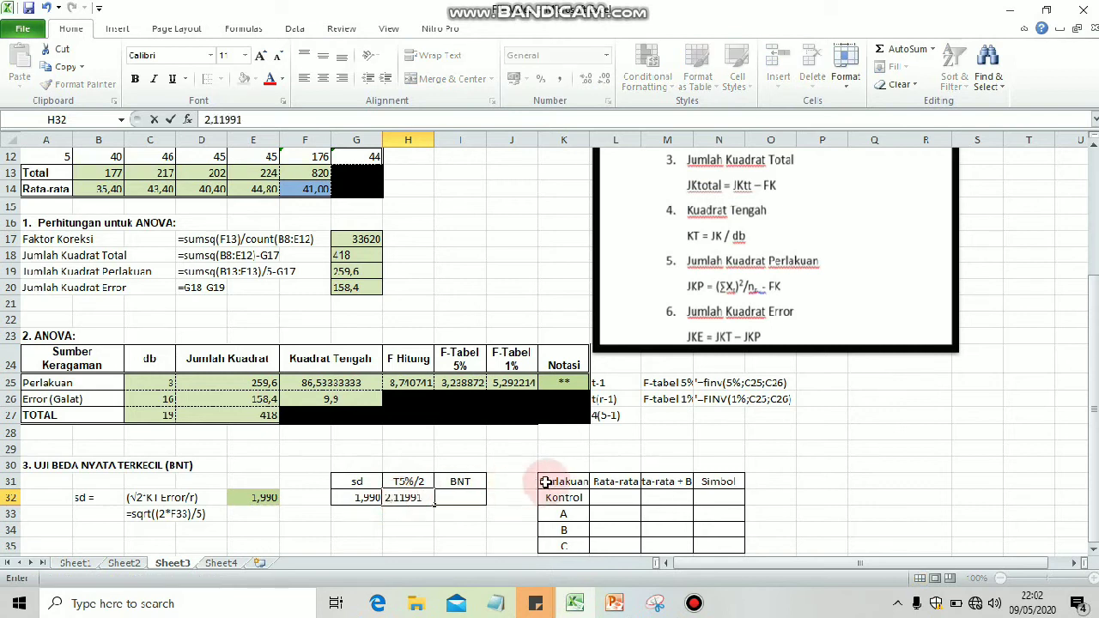
Calculate the BNT value in I32 with =H32*G32
click(453, 504)
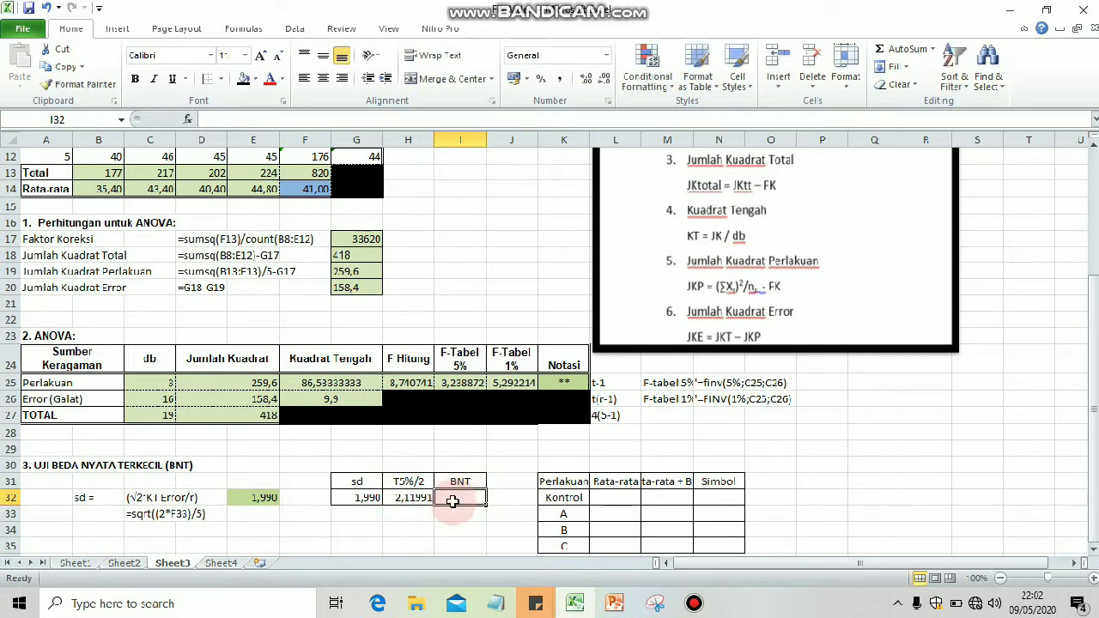
text(=)
click(401, 501)
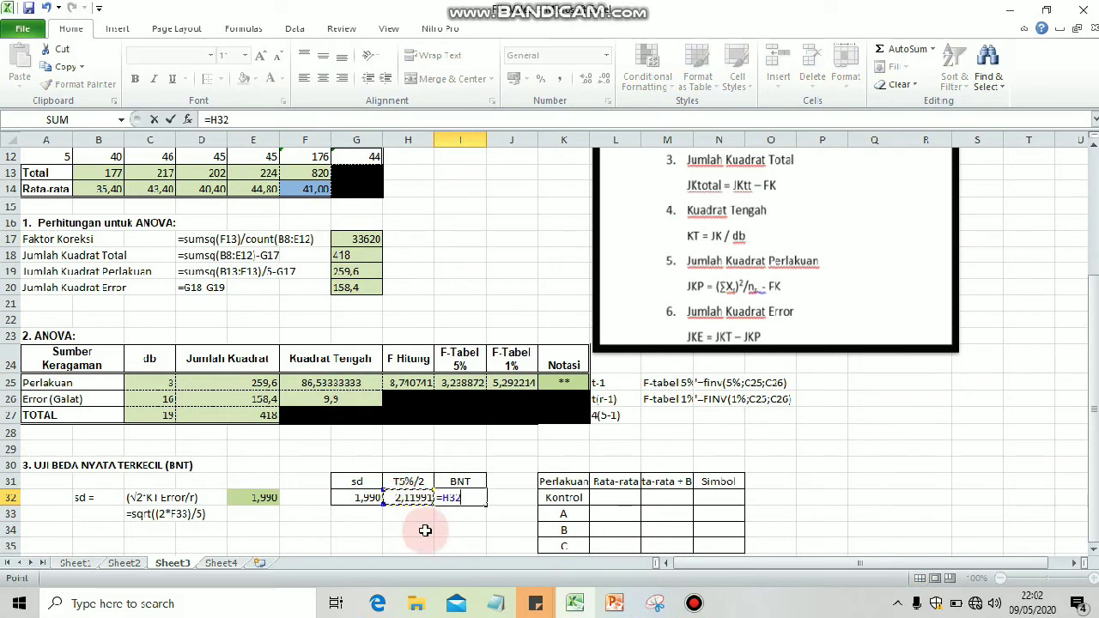
text(*)
click(354, 497)
key(Return)
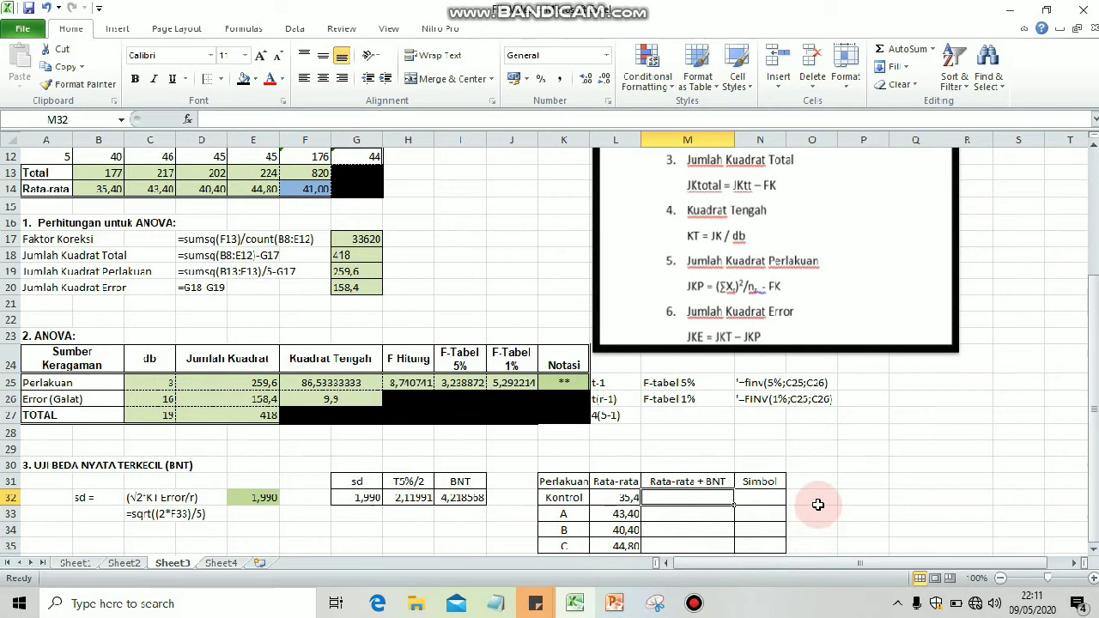
Sort the Rata-rata values in L32:L35 from smallest to largest, expanding the selection to include the adjacent Perlakuan labels
mouse_move(1094, 463)
mouse_down()
mouse_move(1094, 422)
mouse_move(1094, 453)
mouse_up()
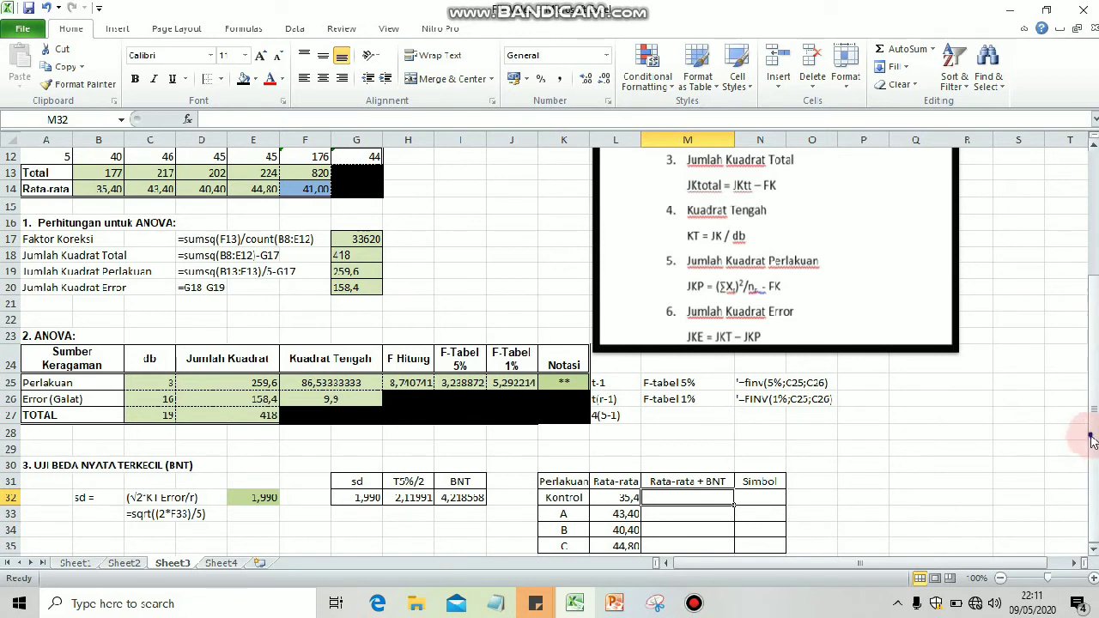
scroll(1093, 439, up, 4)
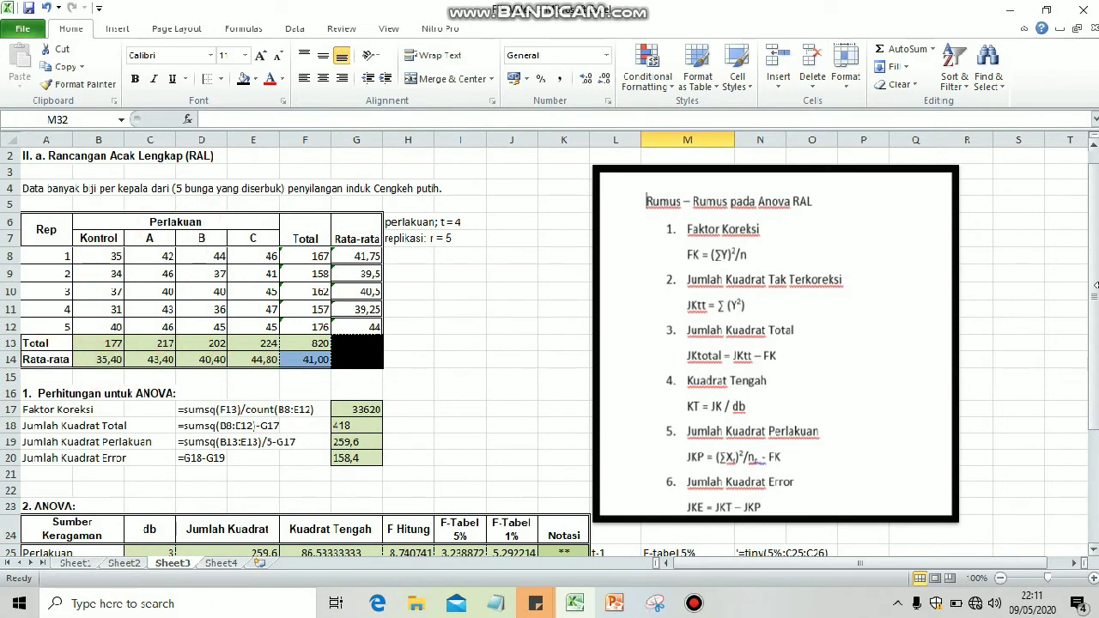
scroll(1092, 292, down, 4)
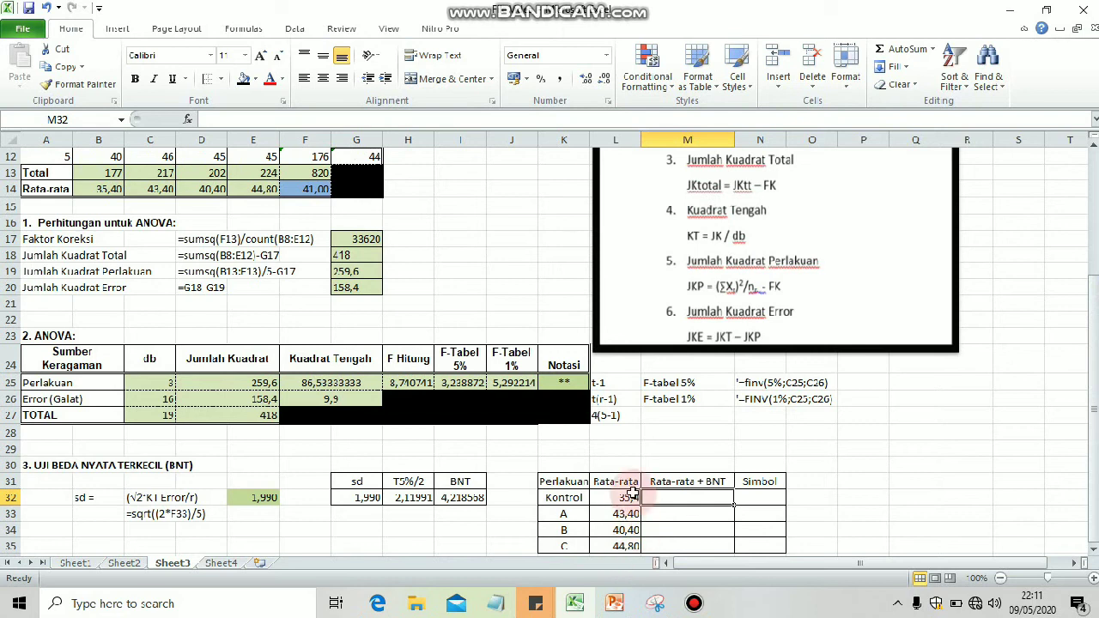
drag(633, 495, 634, 550)
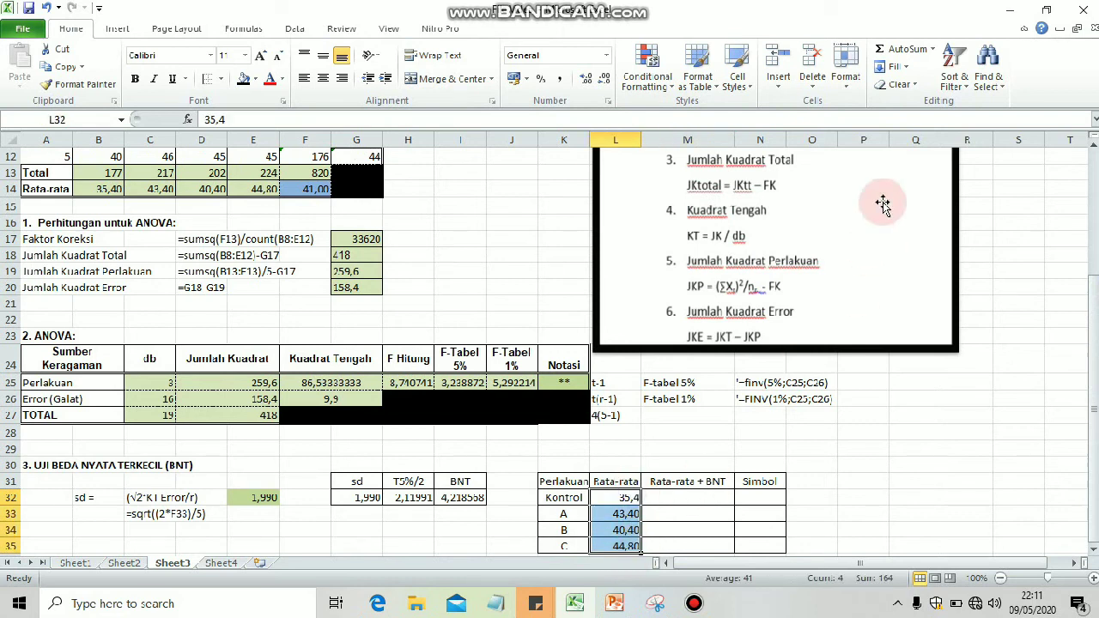
click(953, 86)
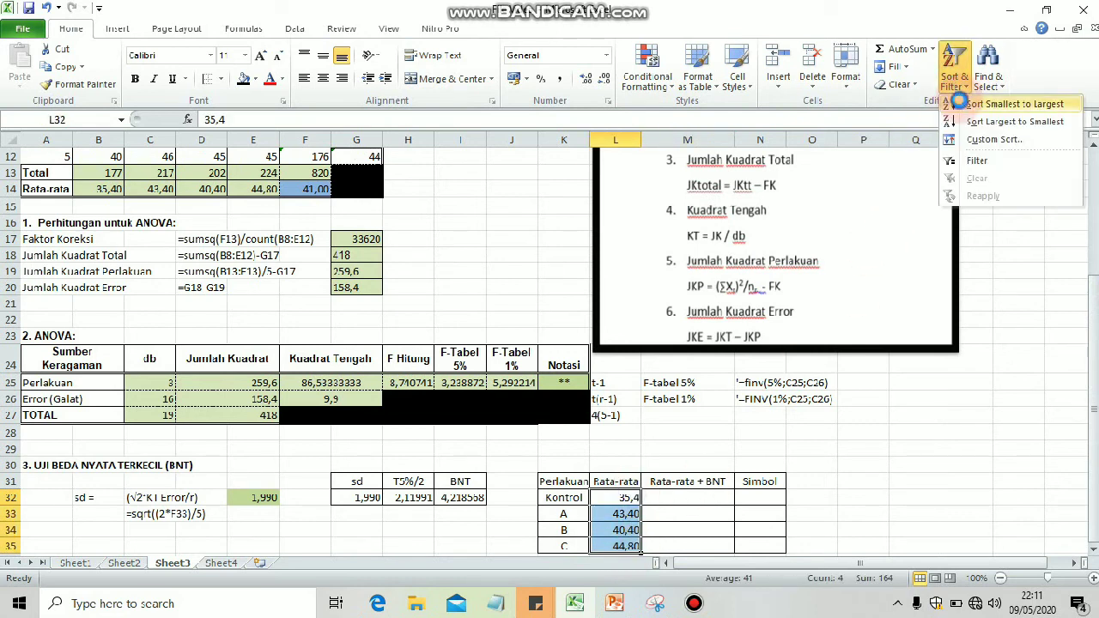
click(962, 105)
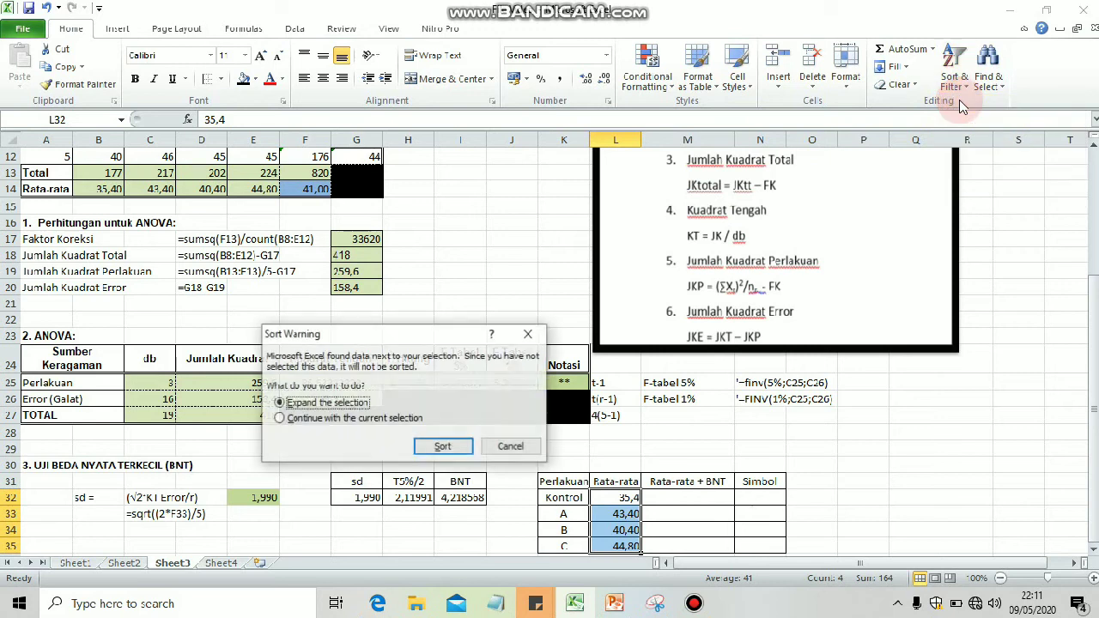
click(442, 445)
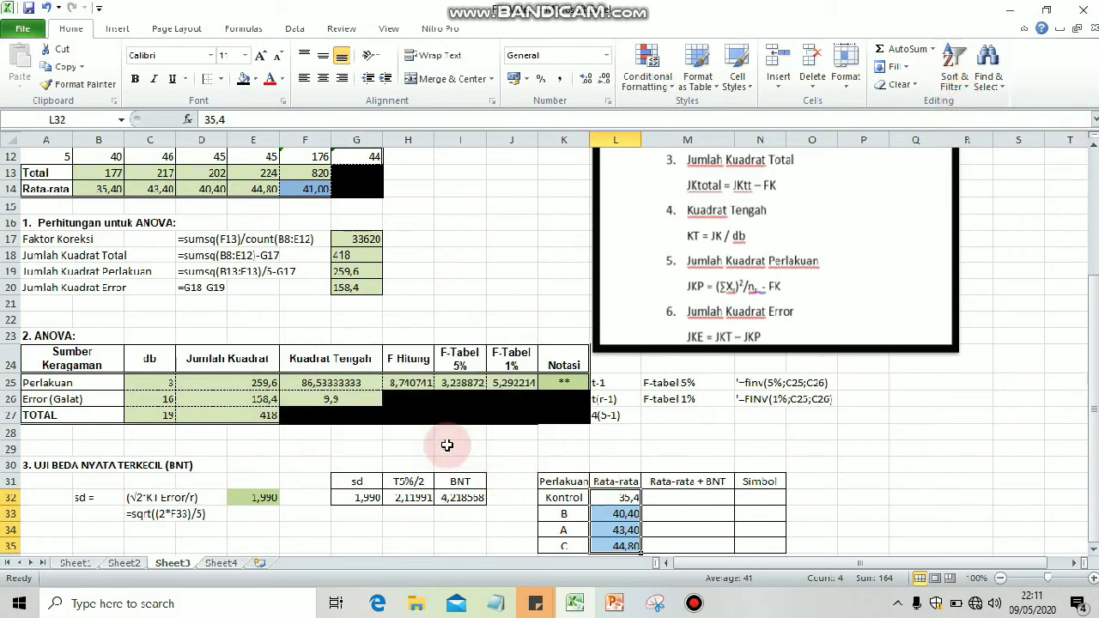
Calculate Rata-rata + BNT for Kontrol in M32 with =L32+I32, and enter the symbol a in N32
click(672, 499)
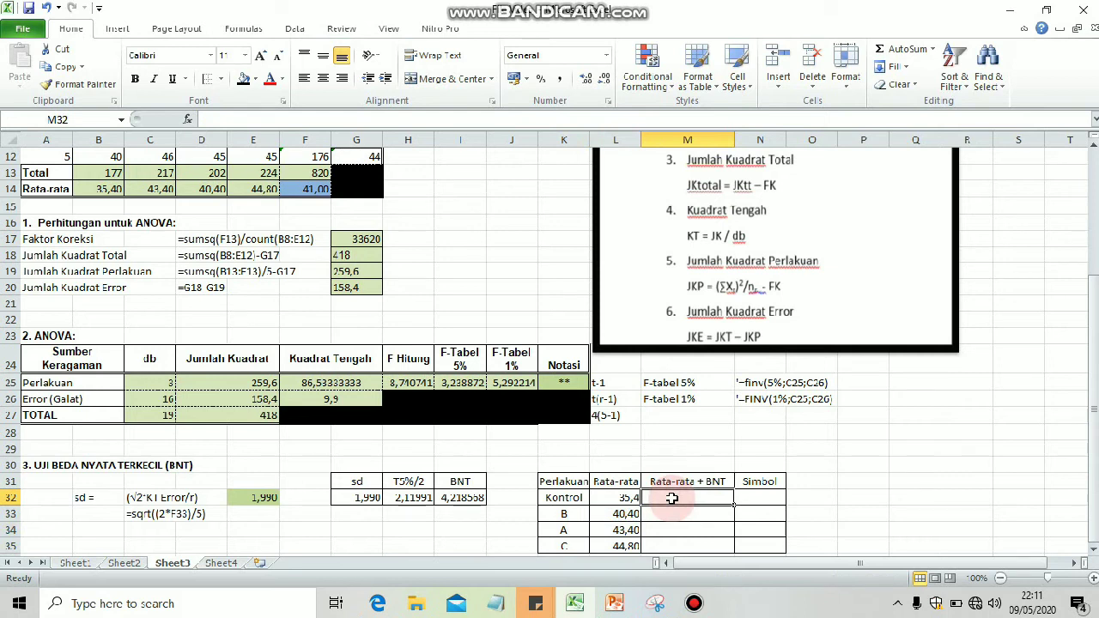
text(=)
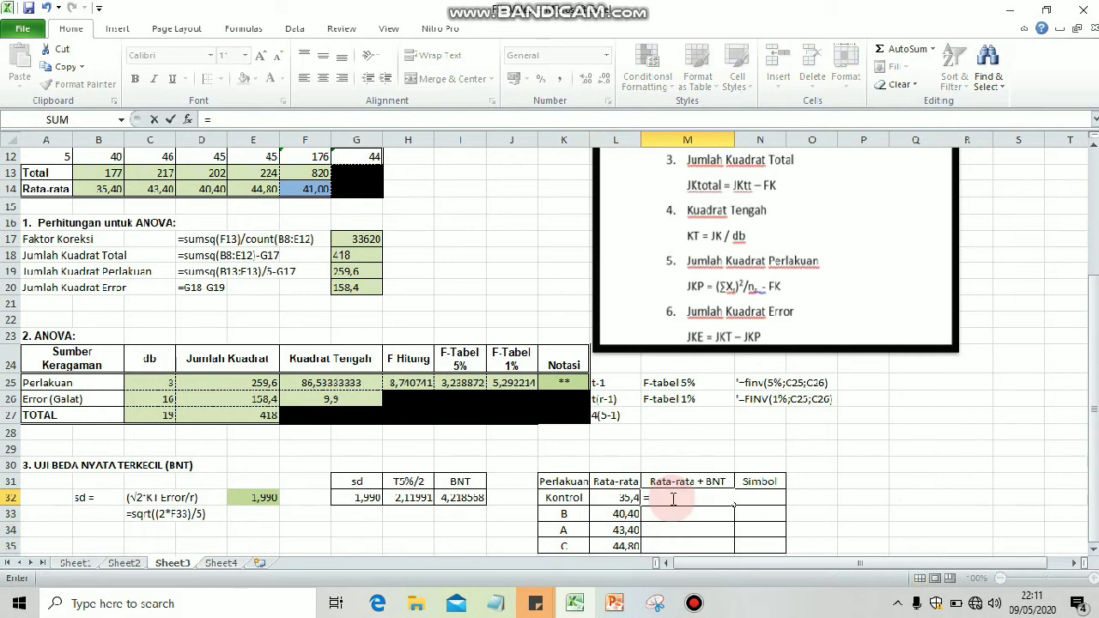
click(626, 500)
text(+)
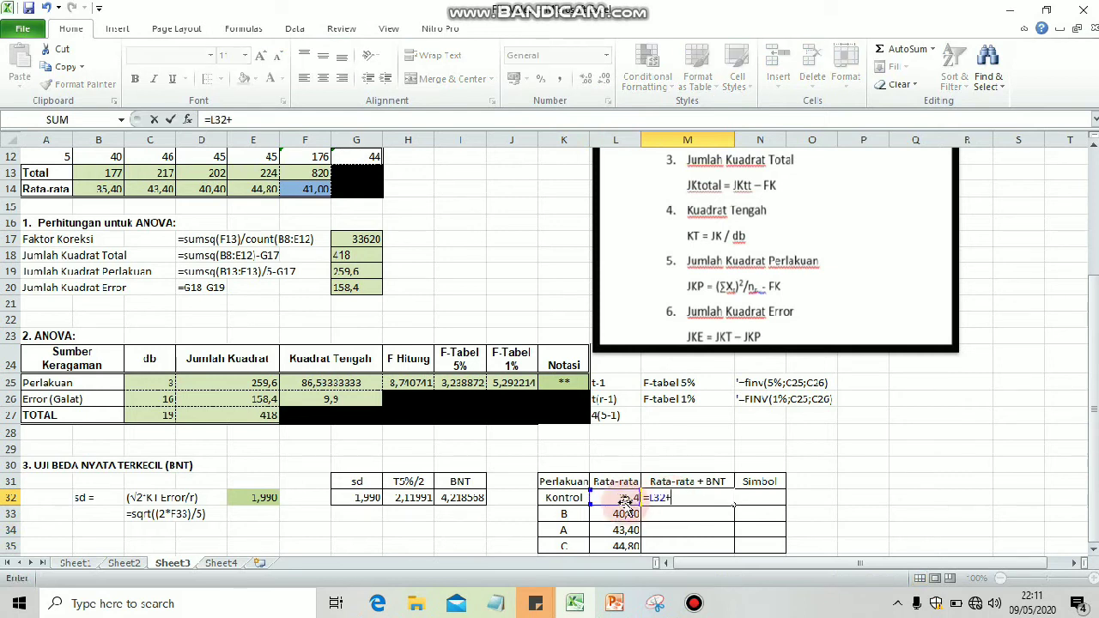
click(461, 505)
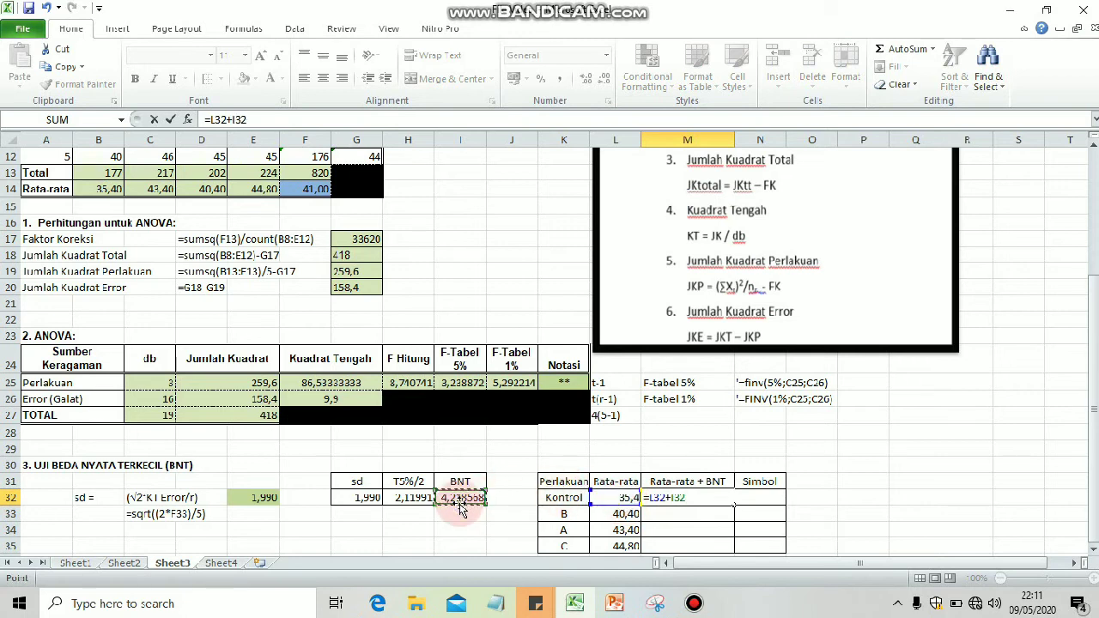
key(Return)
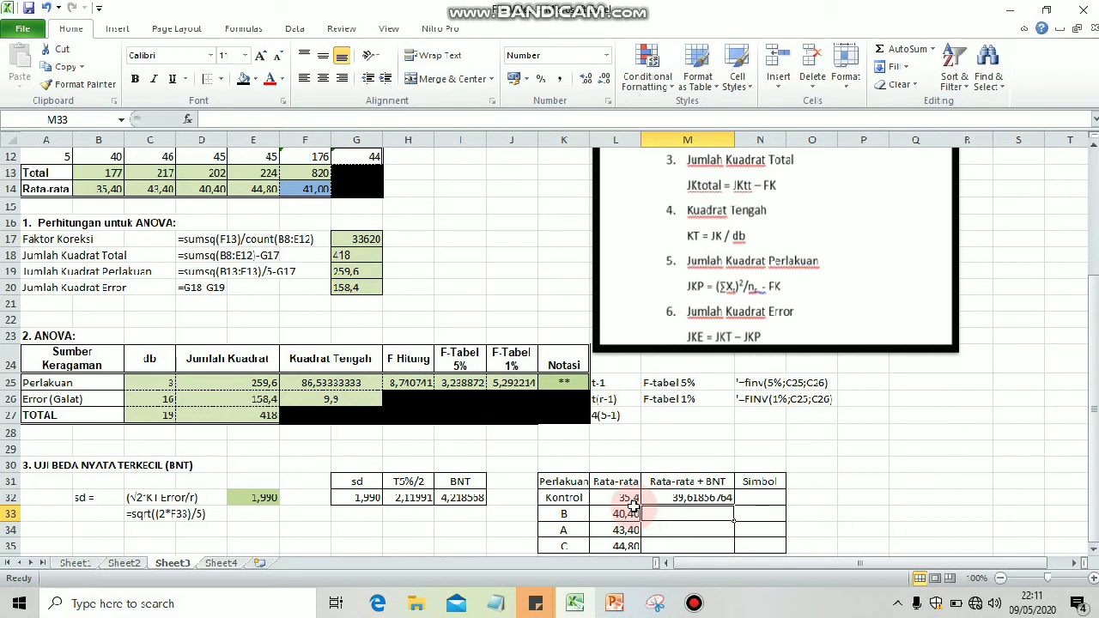
click(761, 500)
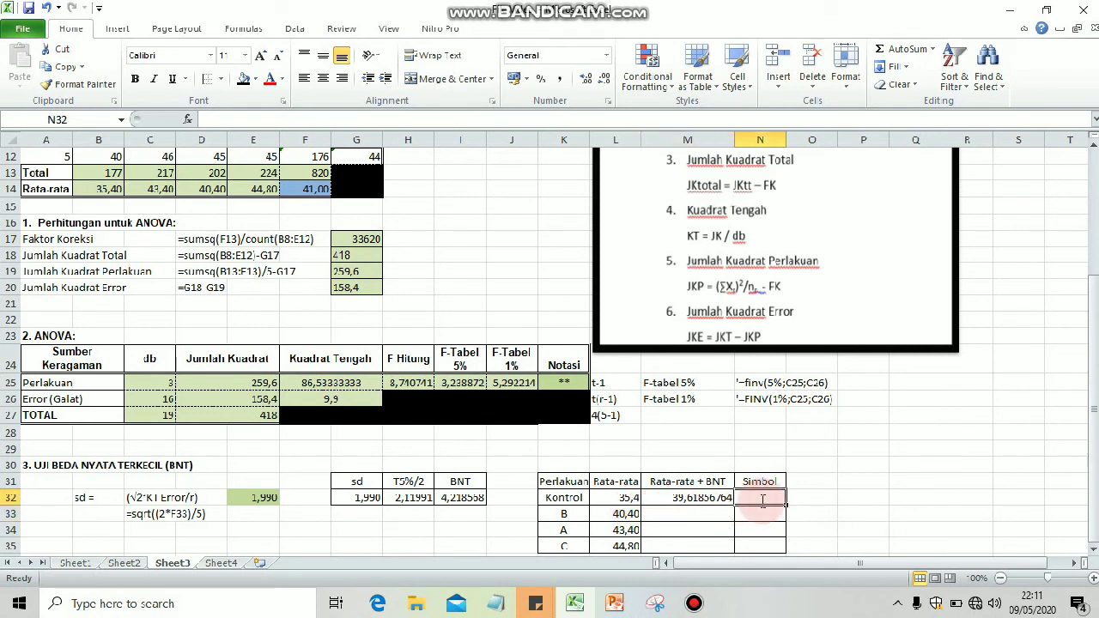
text(a)
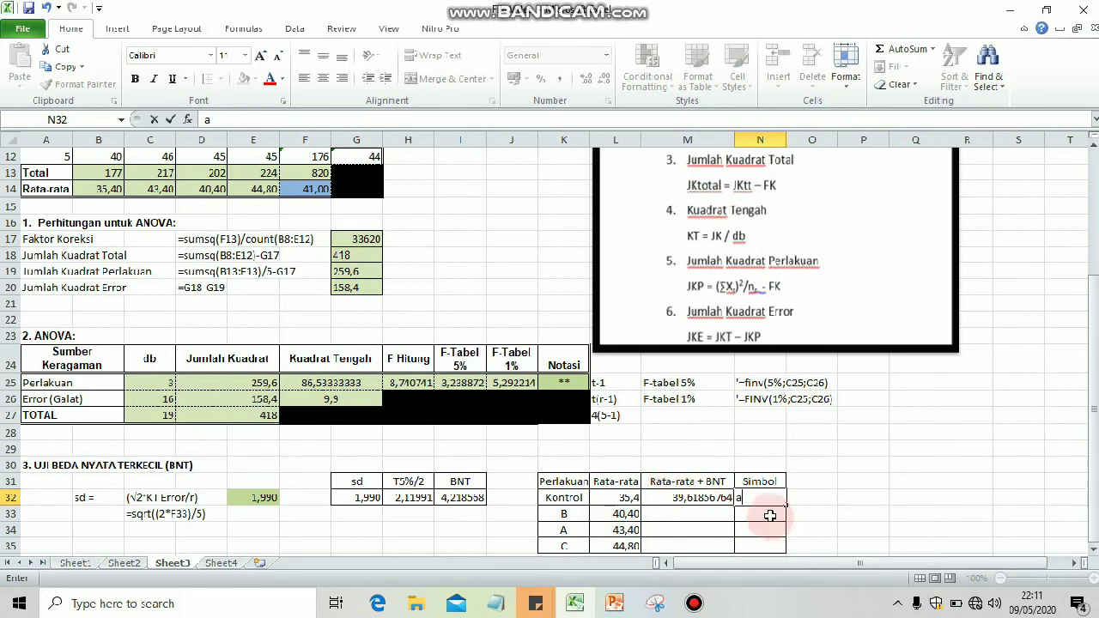
Calculate Rata-rata + BNT for treatment B in M33 with =L33+I32, and enter the symbol b in N33
click(661, 514)
text(=)
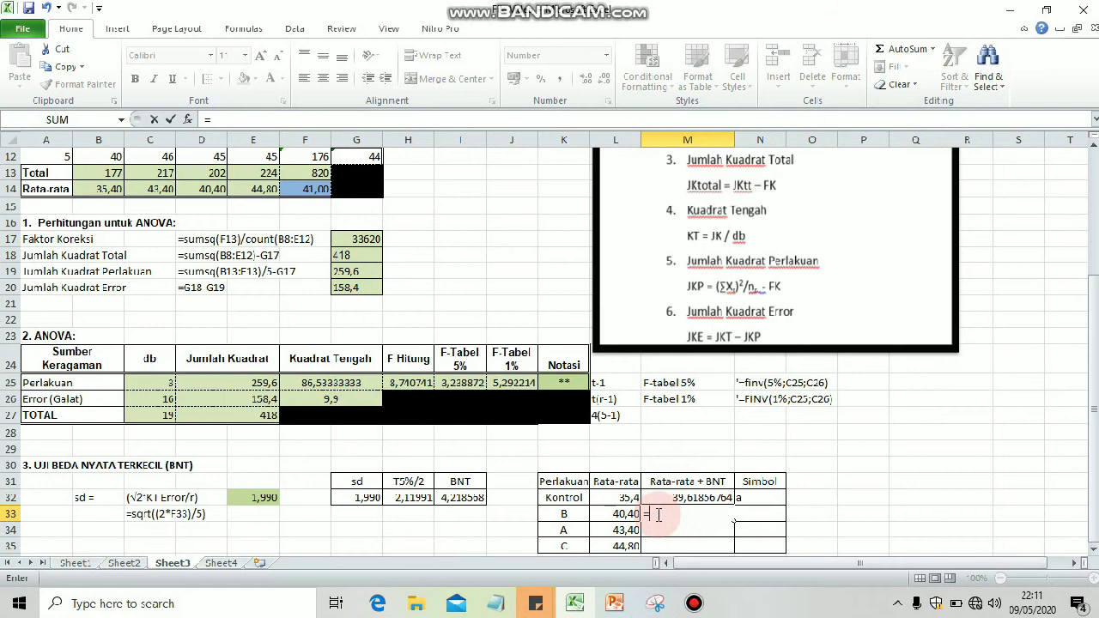
click(617, 514)
text(+)
click(463, 498)
key(Return)
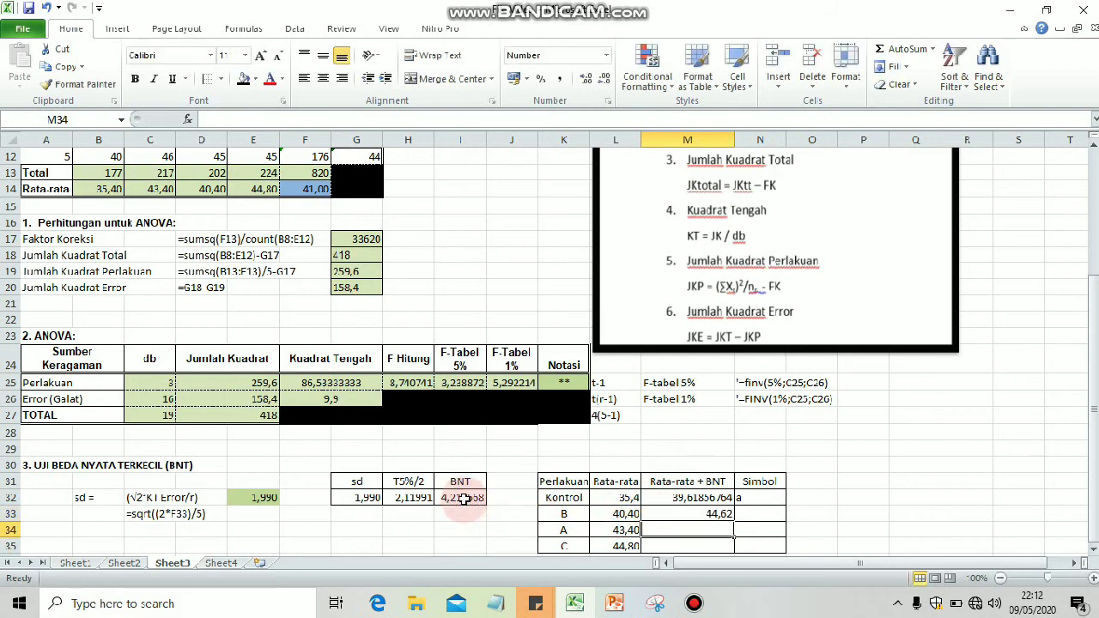
click(662, 524)
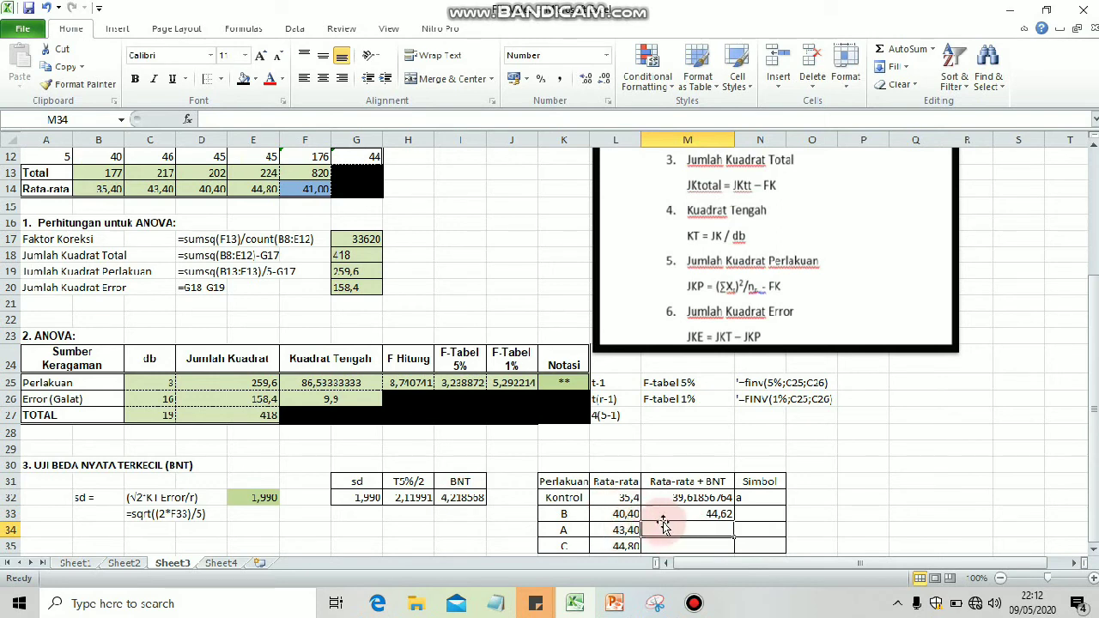
click(749, 513)
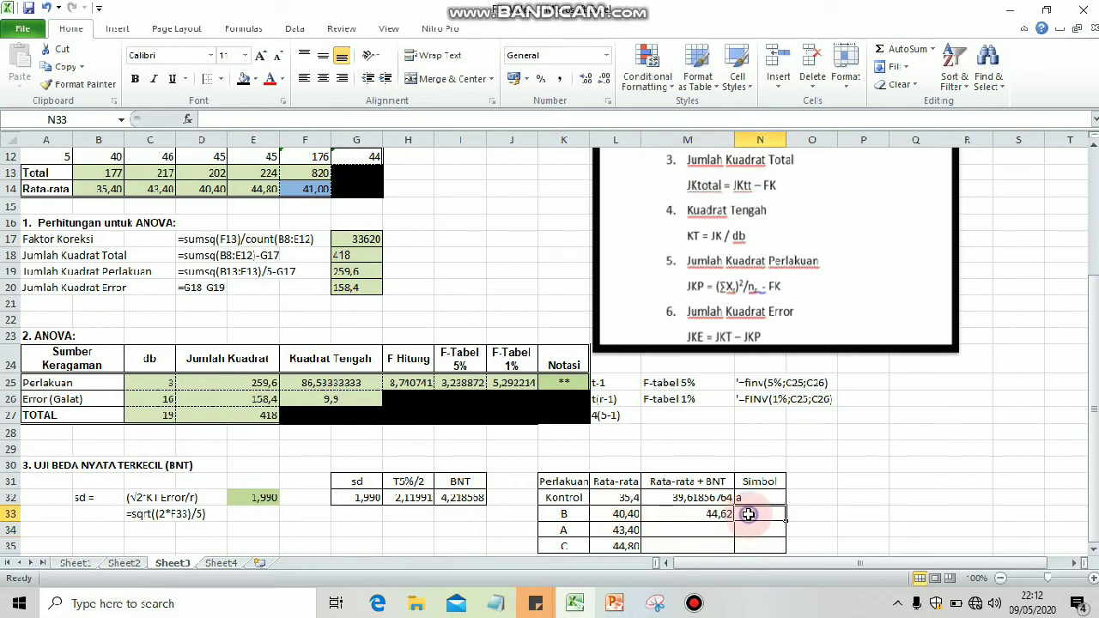
text(b)
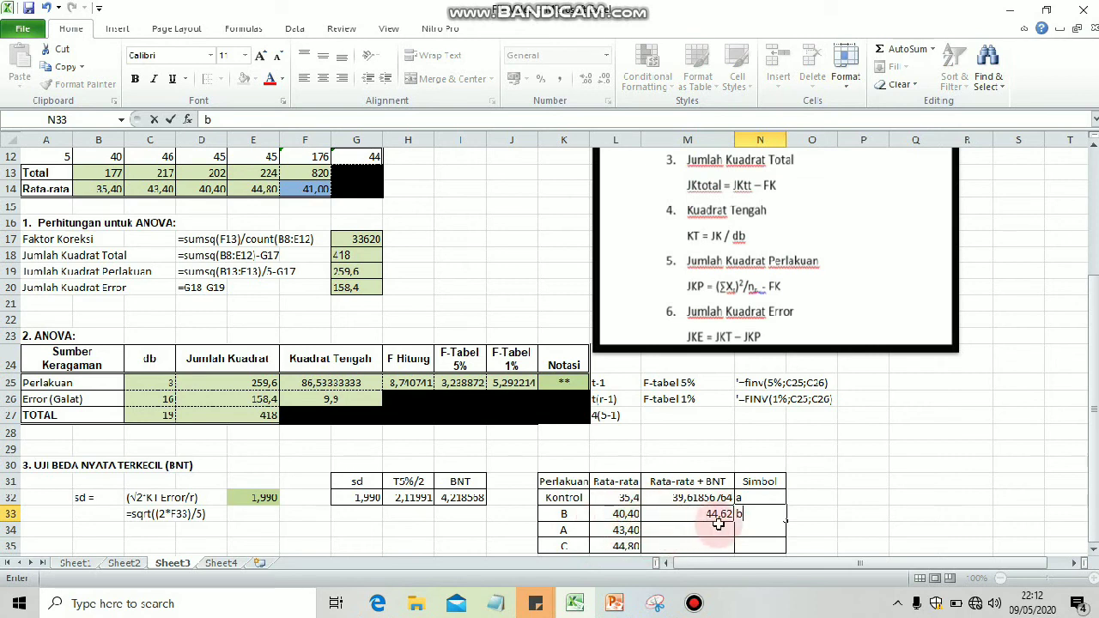
Enter the symbol b for treatment A in N34, and calculate its Rata-rata + BNT in M34 with =L34+I32
click(760, 531)
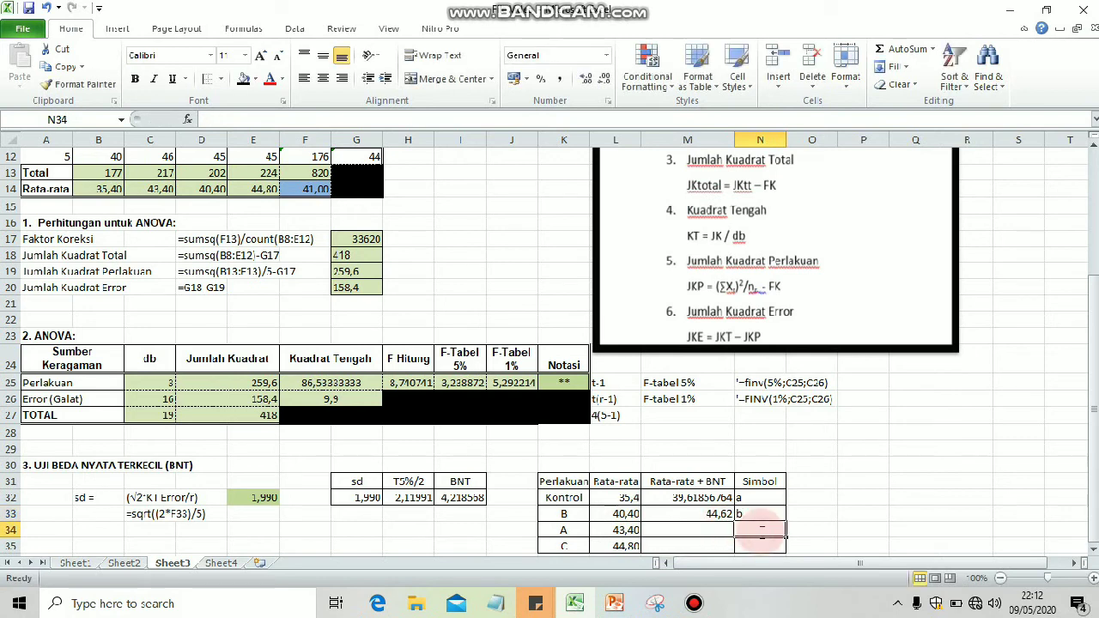
text(b)
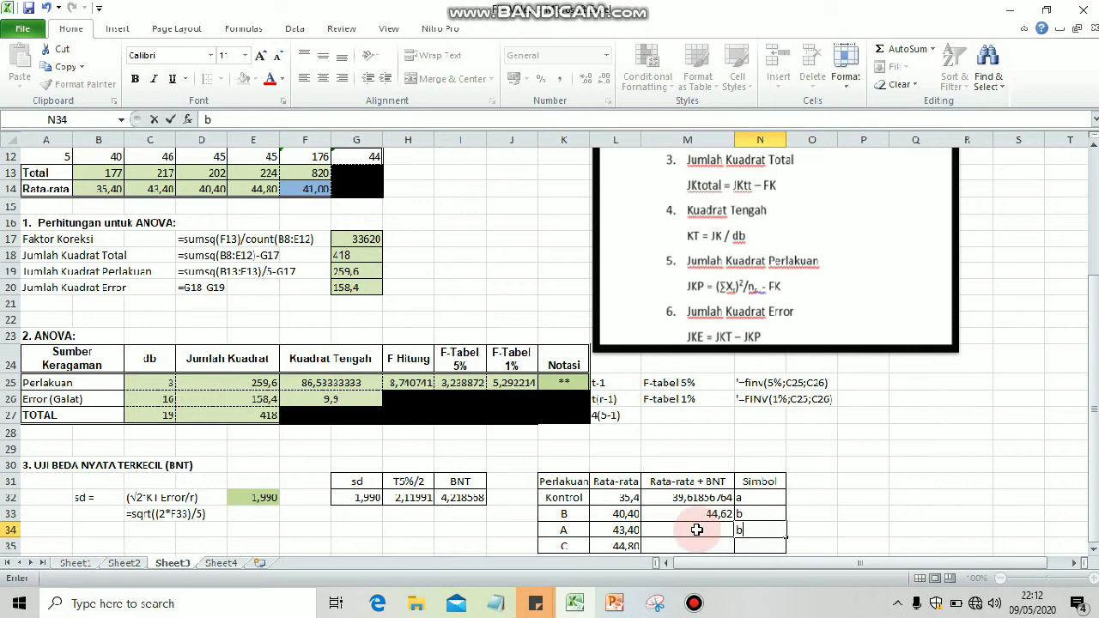
click(698, 530)
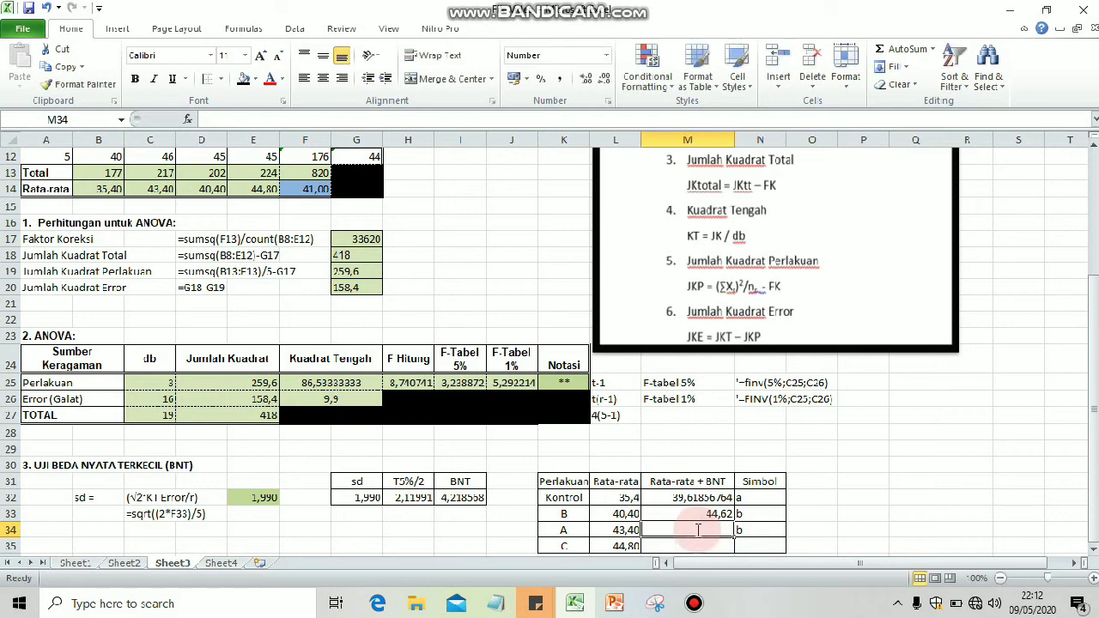
text(=)
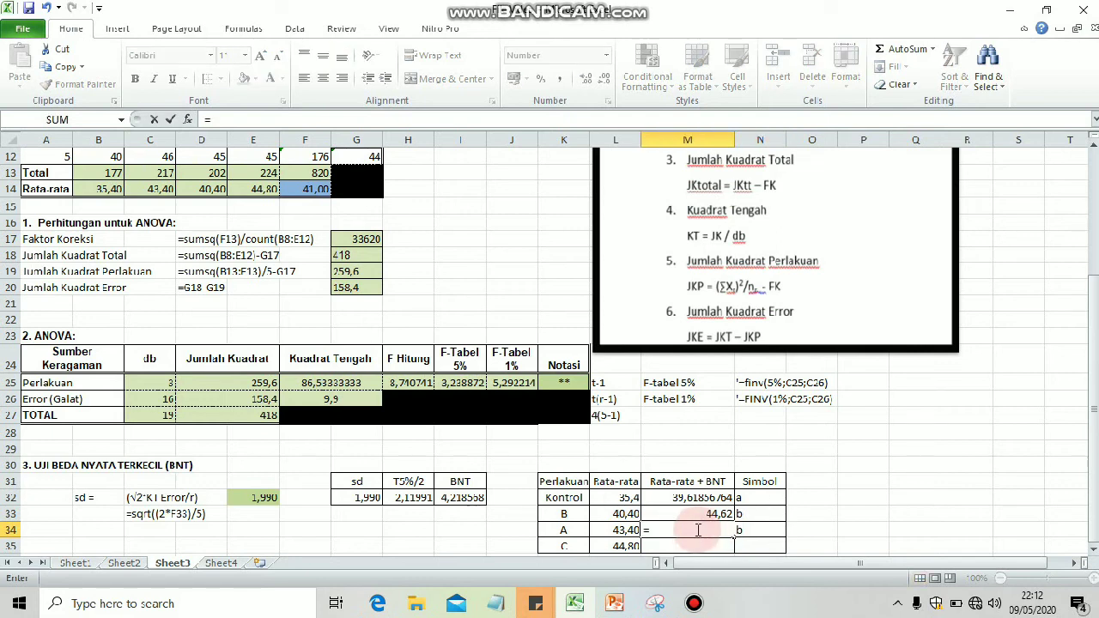
click(577, 530)
text(+)
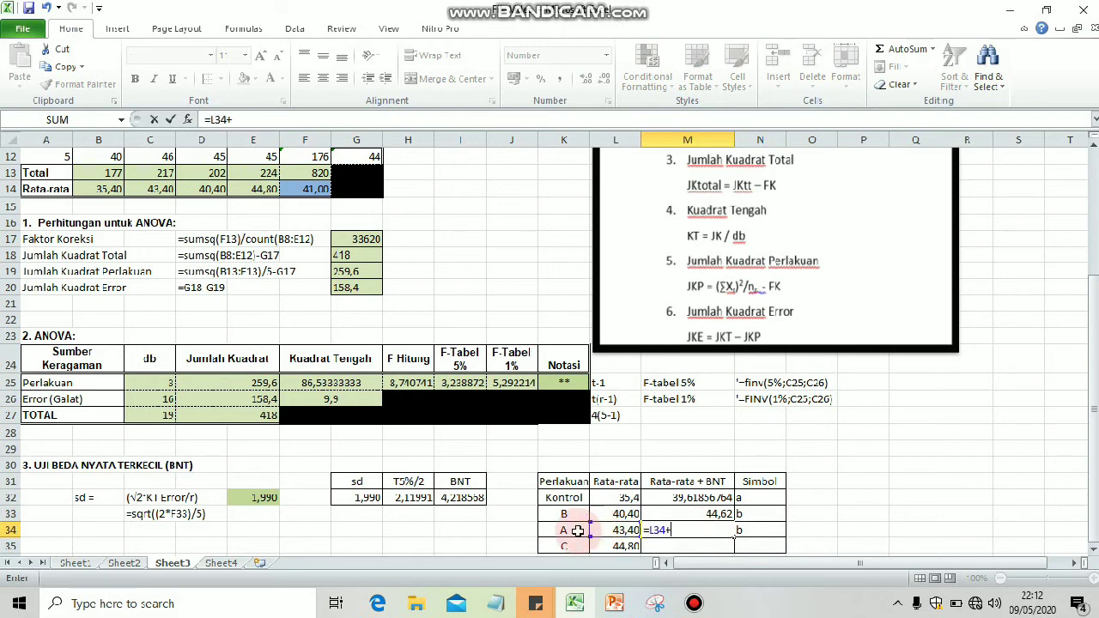
click(446, 499)
key(Return)
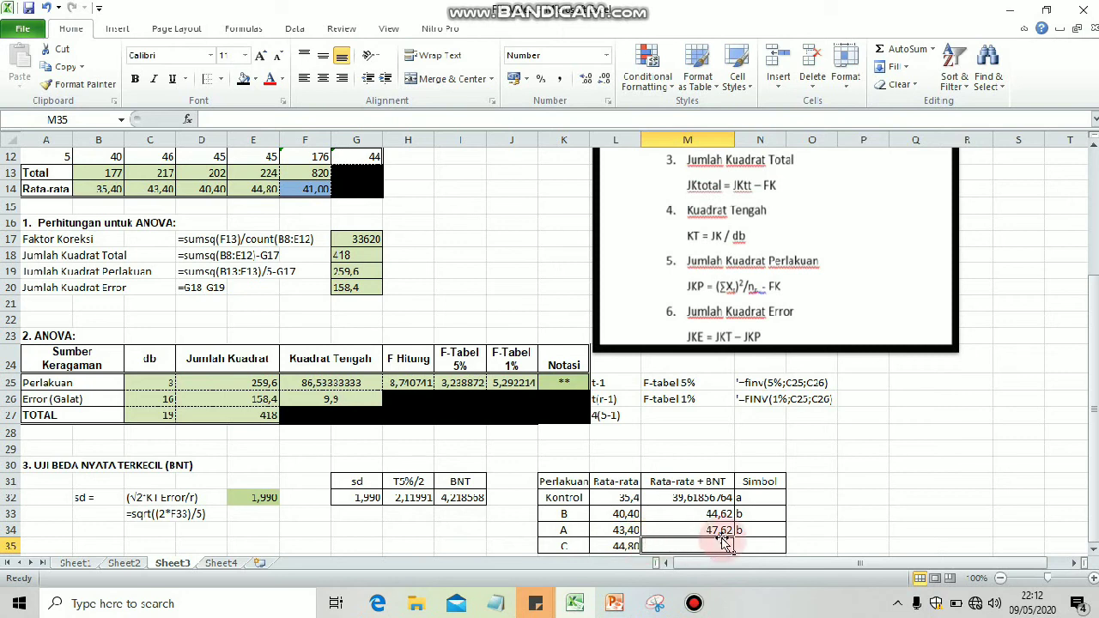
Change treatment A's symbol in N34 to bc, and enter the symbol c for treatment C in N35
click(756, 531)
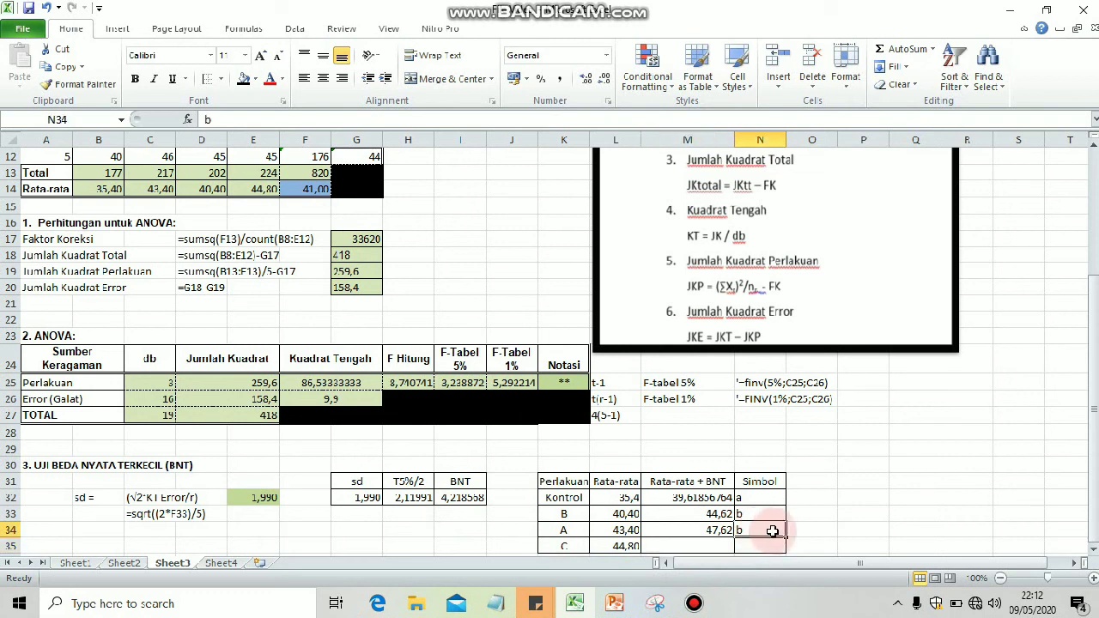
text(bc)
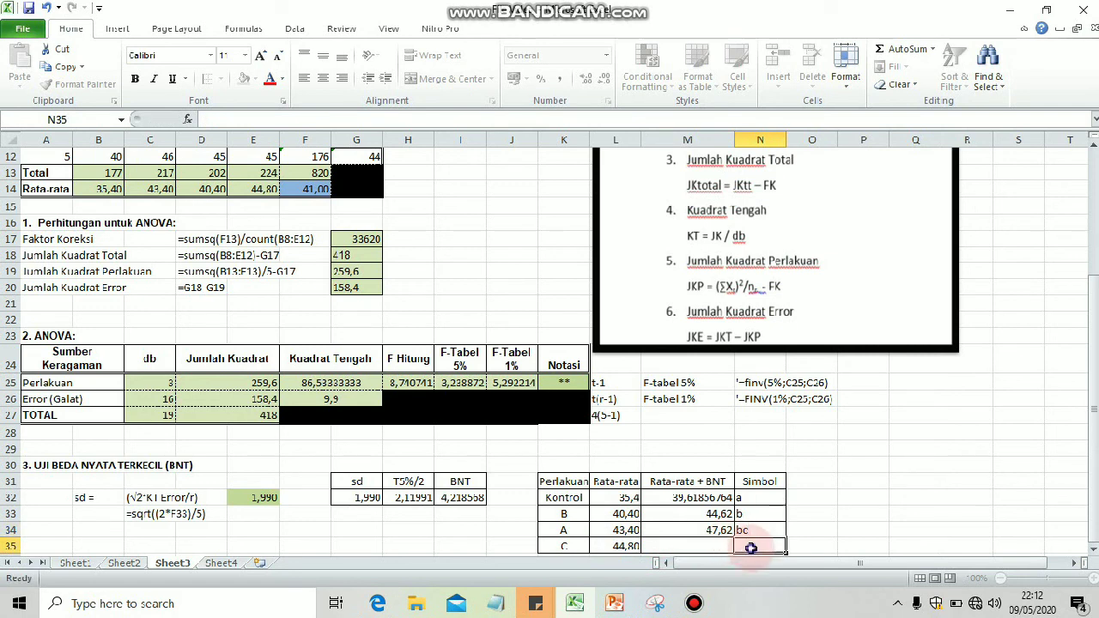
click(750, 547)
text(c)
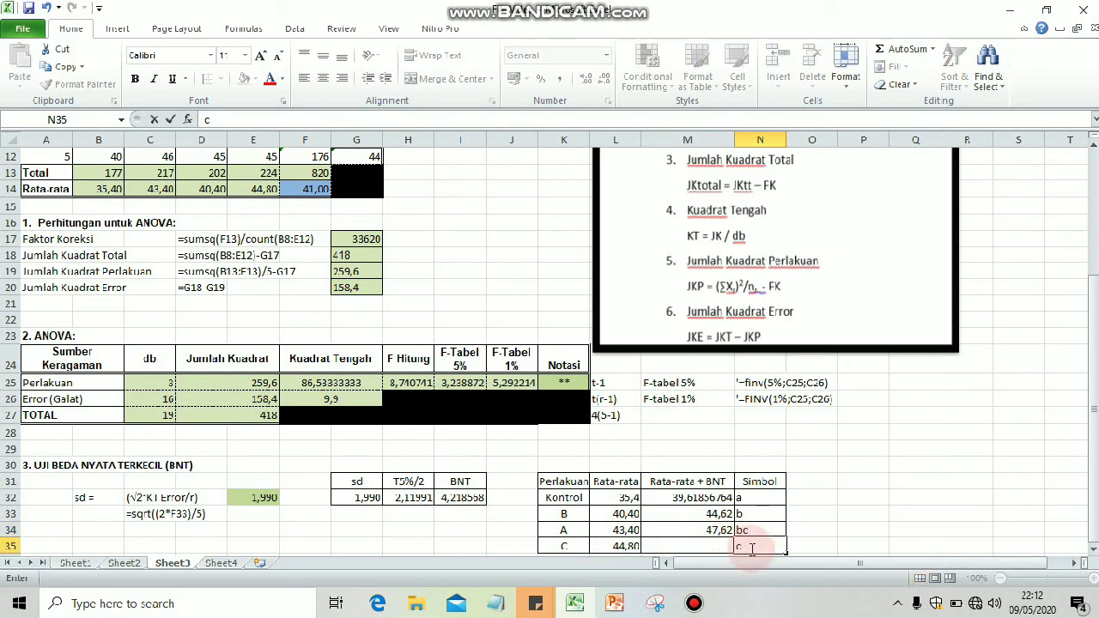
Calculate Rata-rata + BNT for treatment C in M35 with =L35+I32
click(676, 547)
text(=)
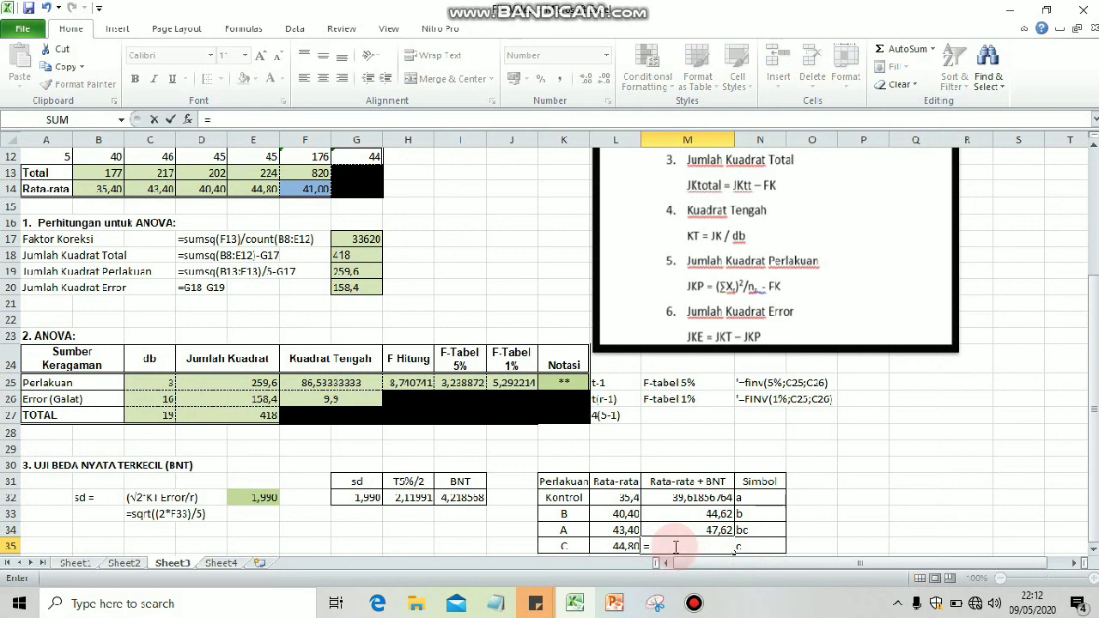
click(627, 547)
text(+)
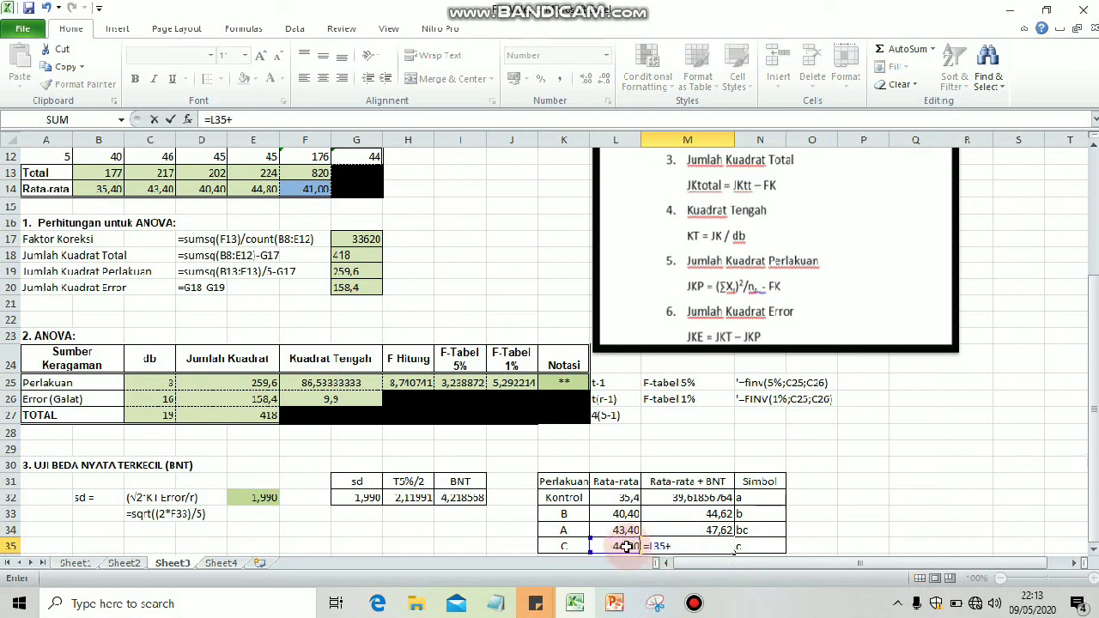
click(469, 512)
click(468, 498)
key(Return)
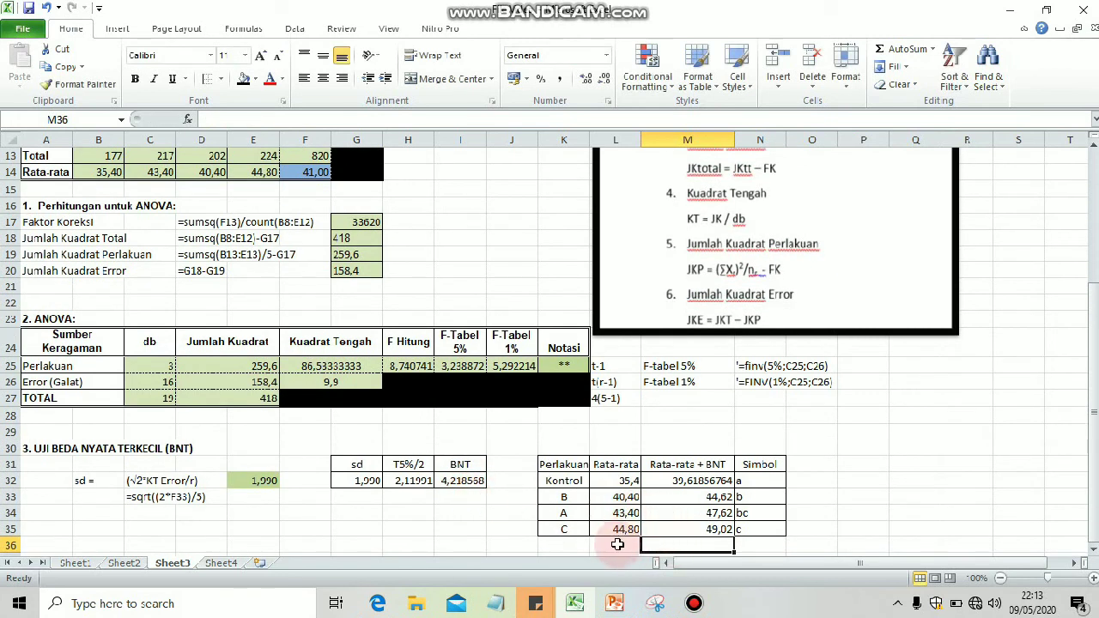
Change treatment C's symbol in N35 to cd
click(756, 529)
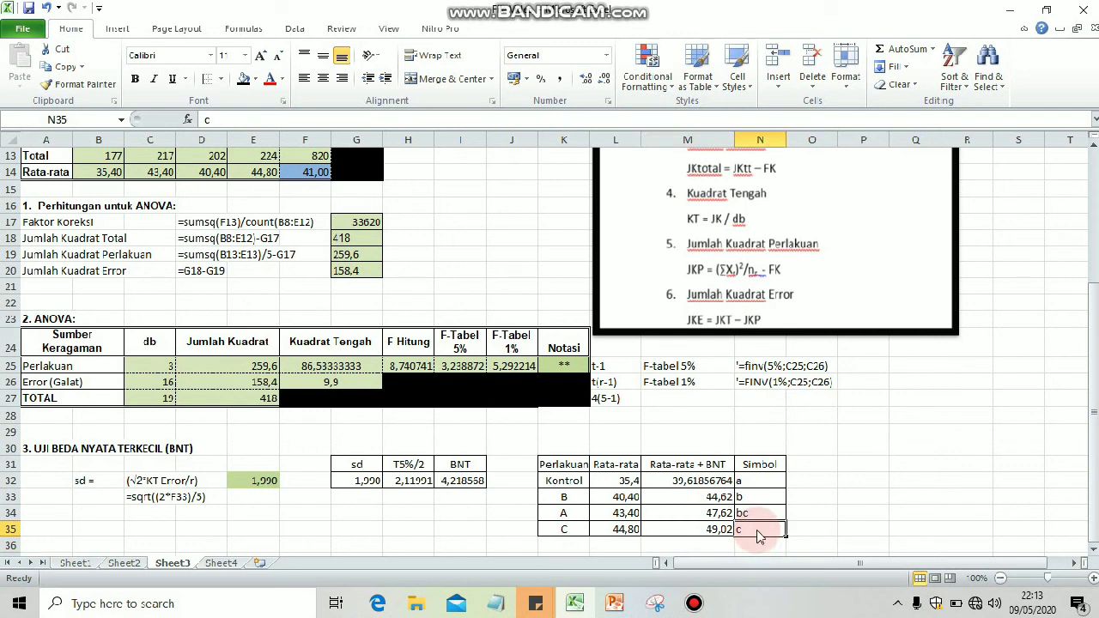
text(cd)
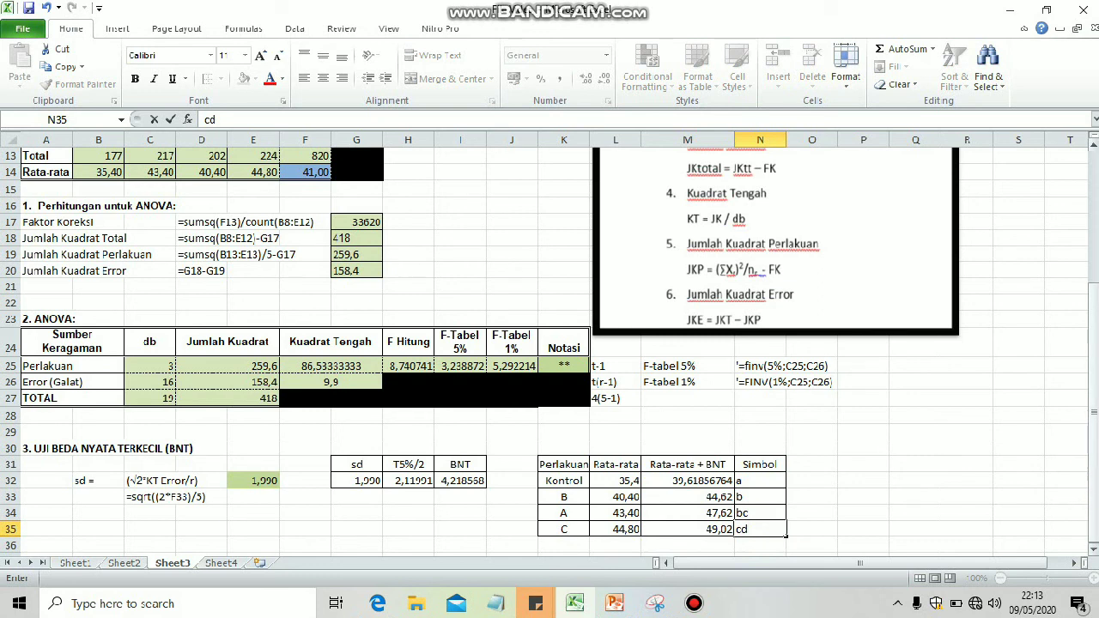
drag(1093, 469, 1093, 474)
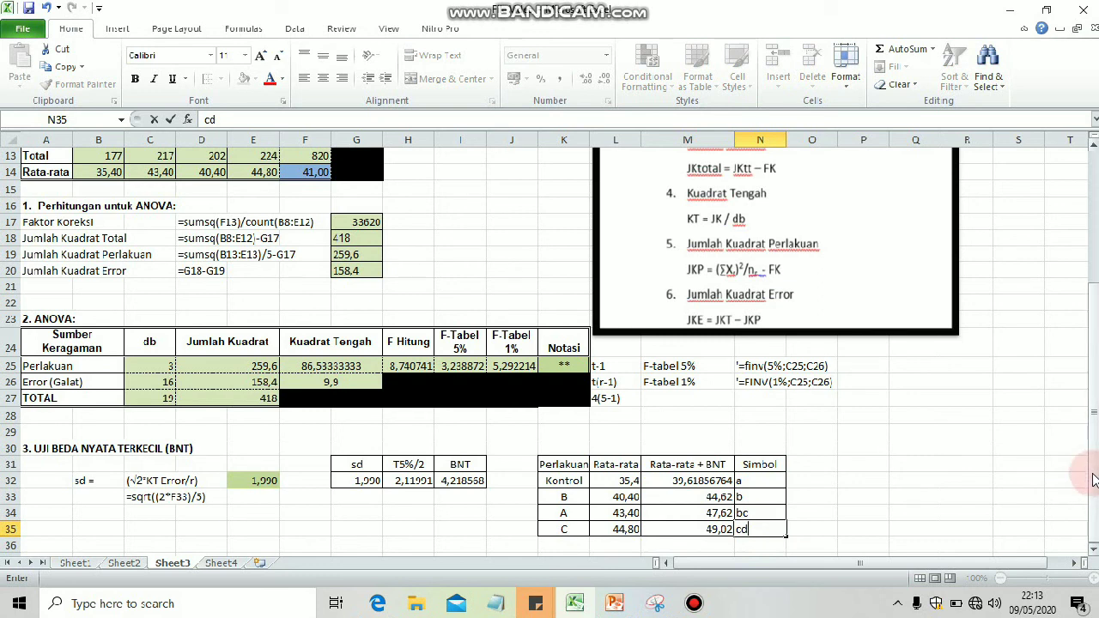